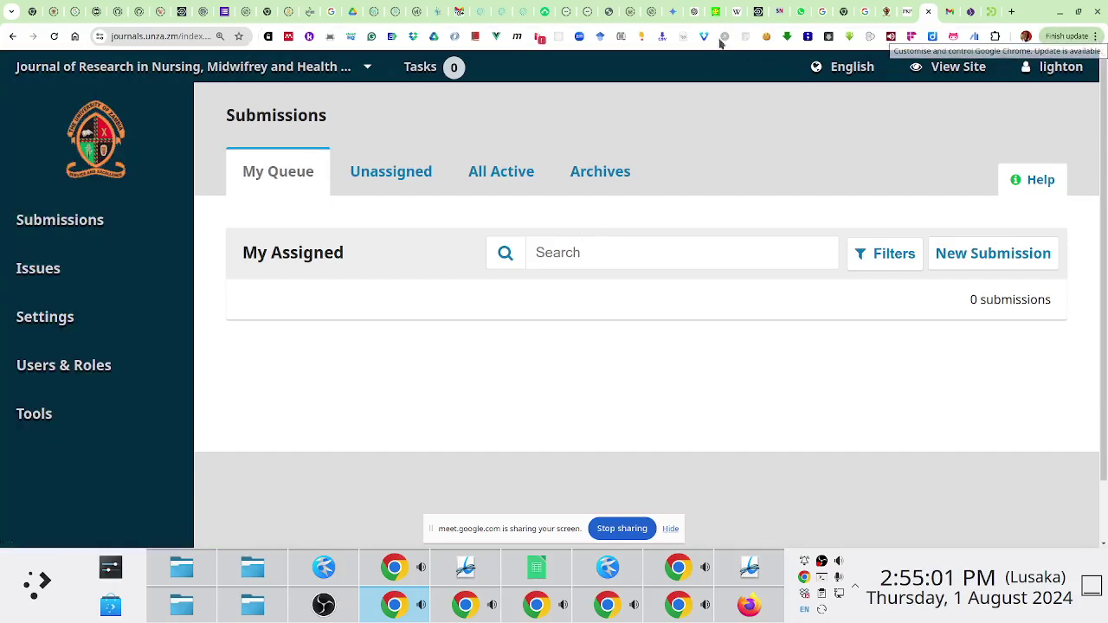
- Open a new incognito window and load the journals.unza.zm site
{"action": "left_click", "coordinate": [1096, 36]}
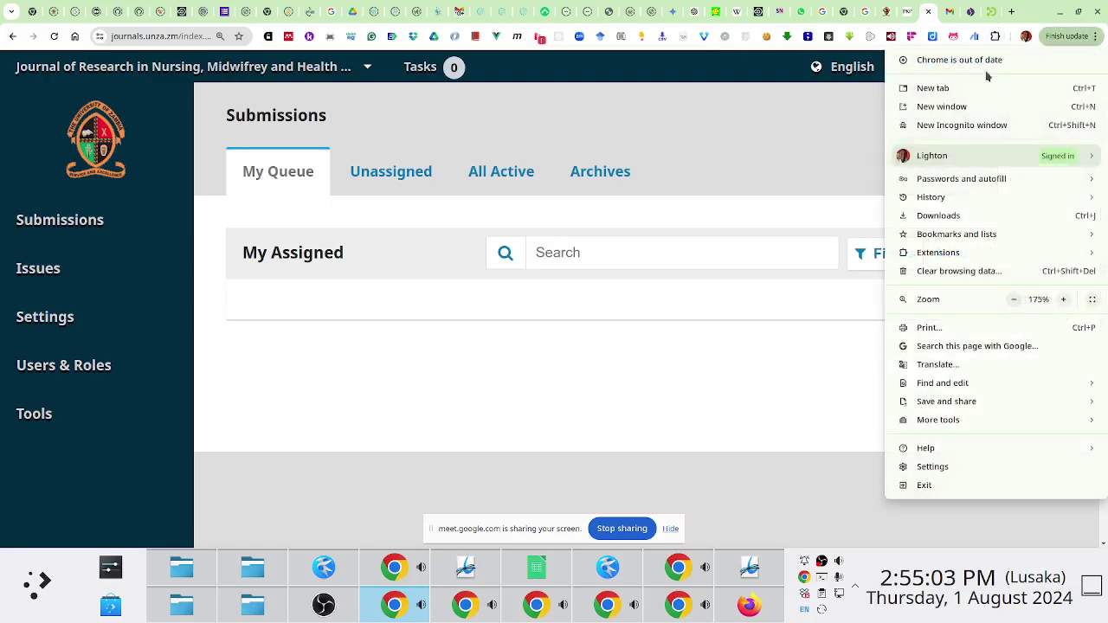
{"action": "left_click", "coordinate": [956, 126]}
{"action": "type", "text": "journal"}
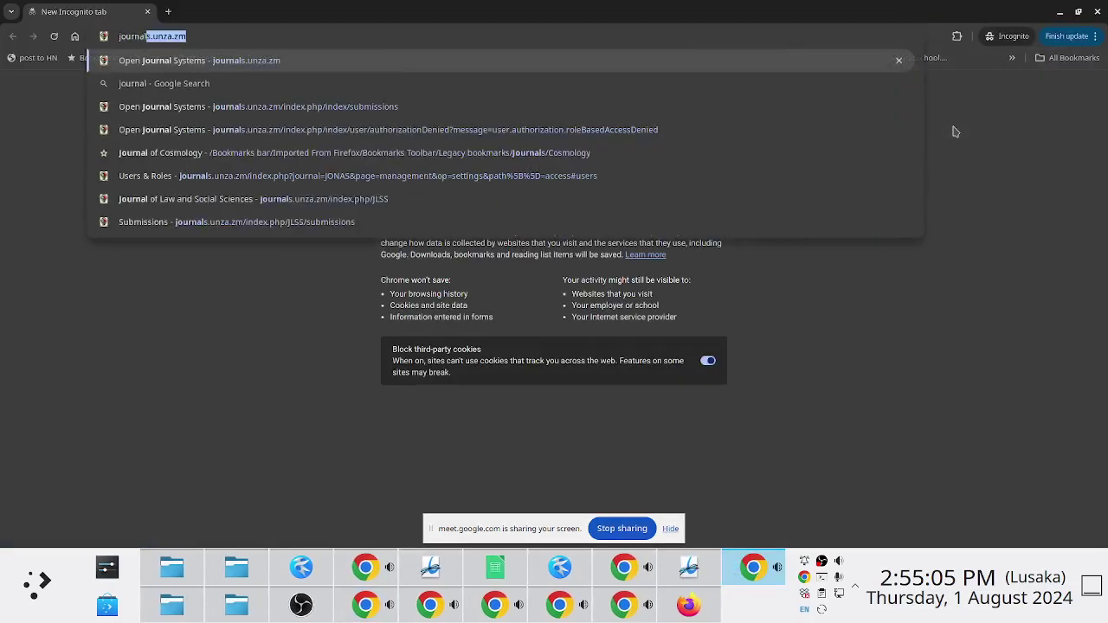
{"action": "key", "text": "Return"}
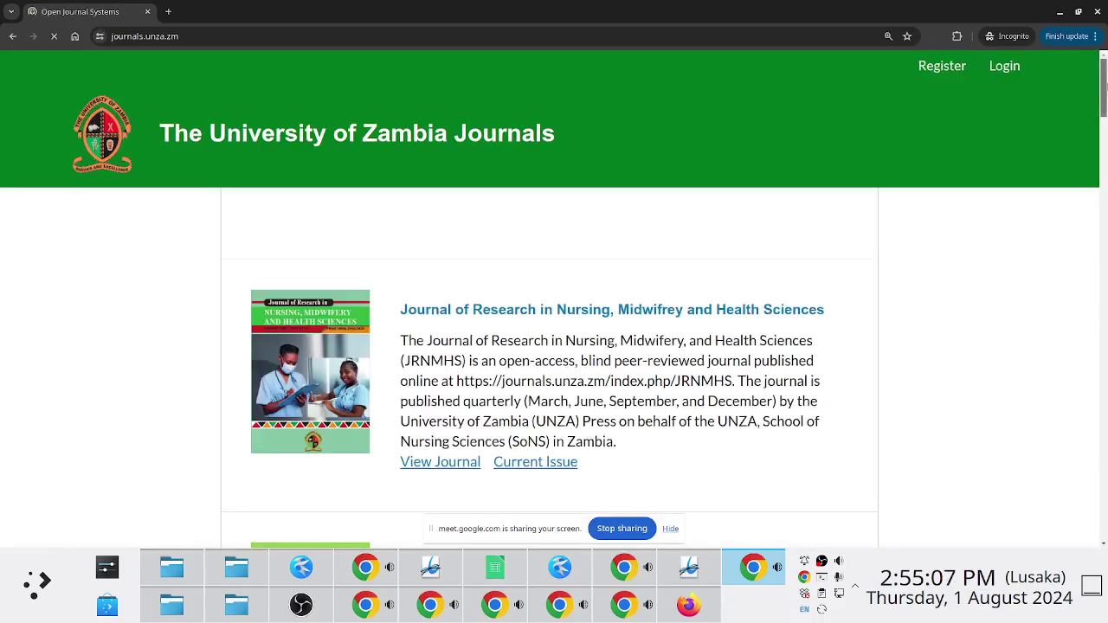
- Open the Journal of Research in Nursing, Midwifrey and Health Sciences and read its About the Journal page
{"action": "scroll", "coordinate": [318, 185], "scroll_direction": "down", "scroll_amount": 3}
{"action": "scroll", "coordinate": [318, 184], "scroll_direction": "up", "scroll_amount": 1}
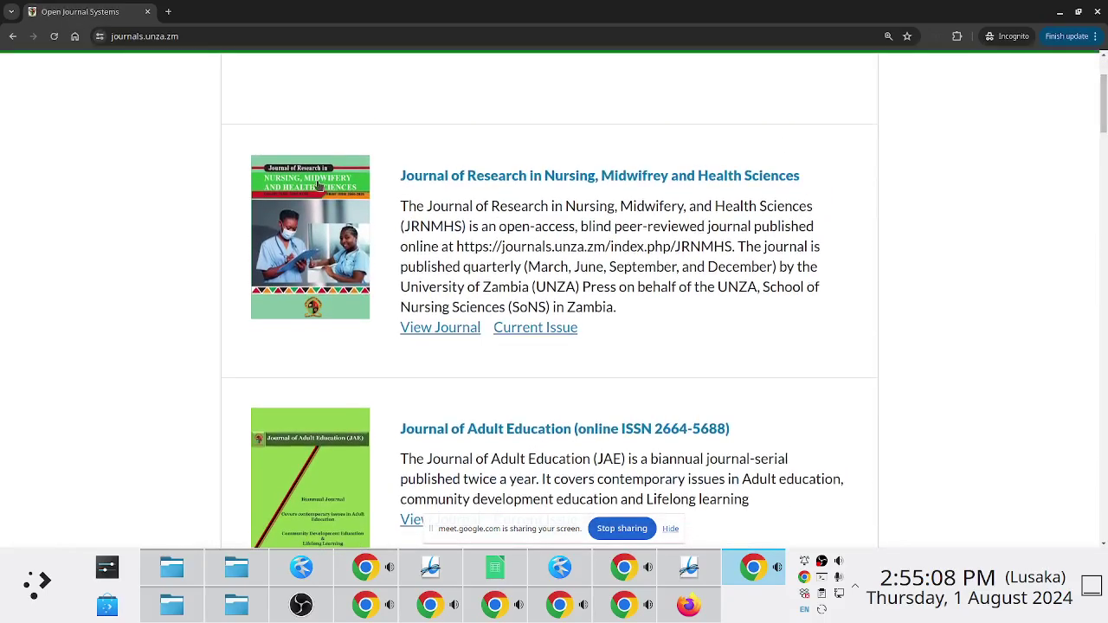
{"action": "left_click", "coordinate": [459, 177]}
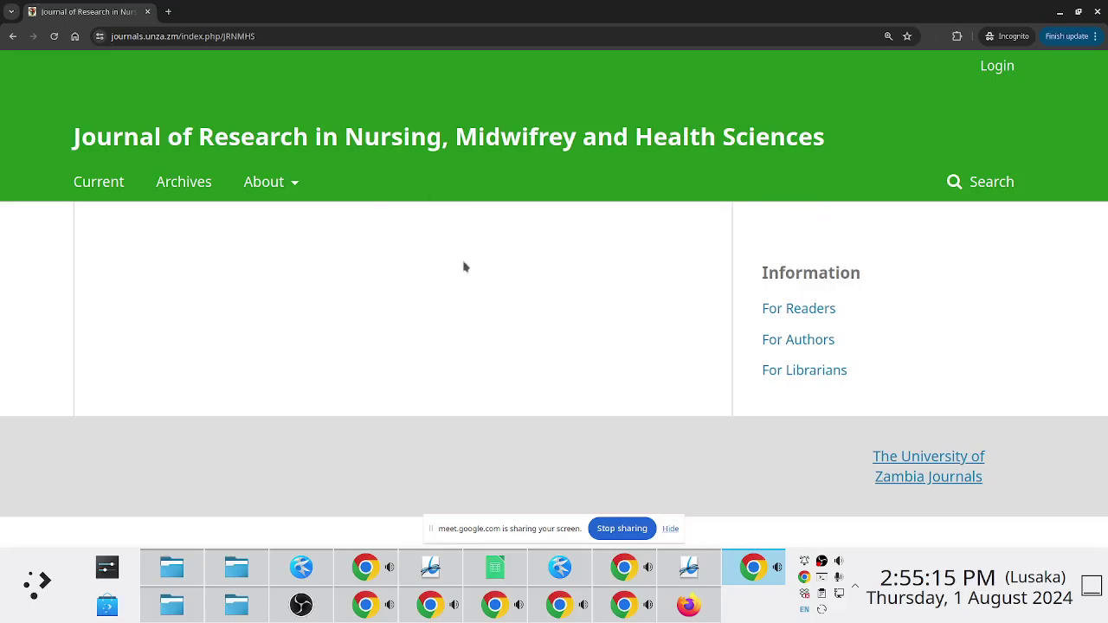
{"action": "mouse_move", "coordinate": [286, 184]}
{"action": "left_click", "coordinate": [278, 226]}
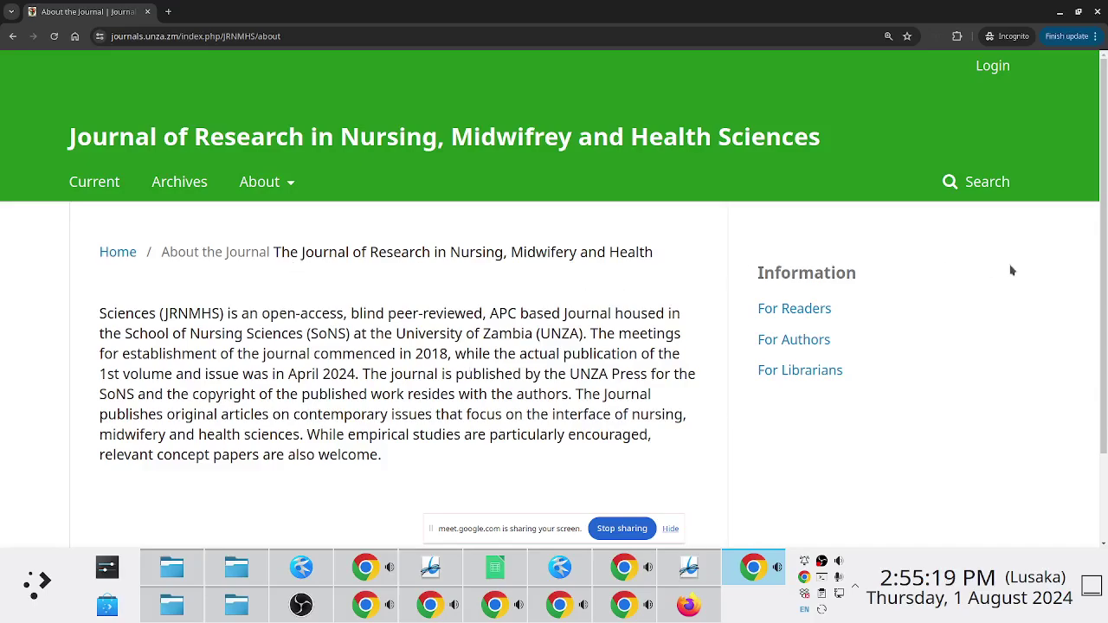
{"action": "scroll", "coordinate": [1078, 260], "scroll_direction": "down", "scroll_amount": 1}
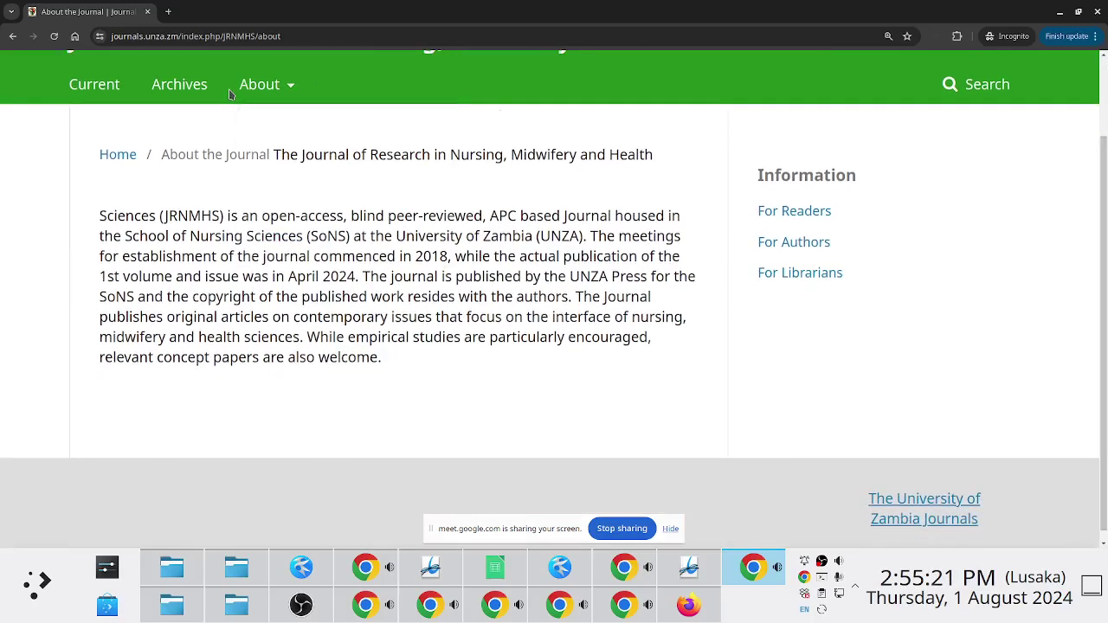
- Open the journal's public Submissions page and review the Submission Preparation Checklist
{"action": "mouse_move", "coordinate": [262, 90]}
{"action": "left_click", "coordinate": [286, 177]}
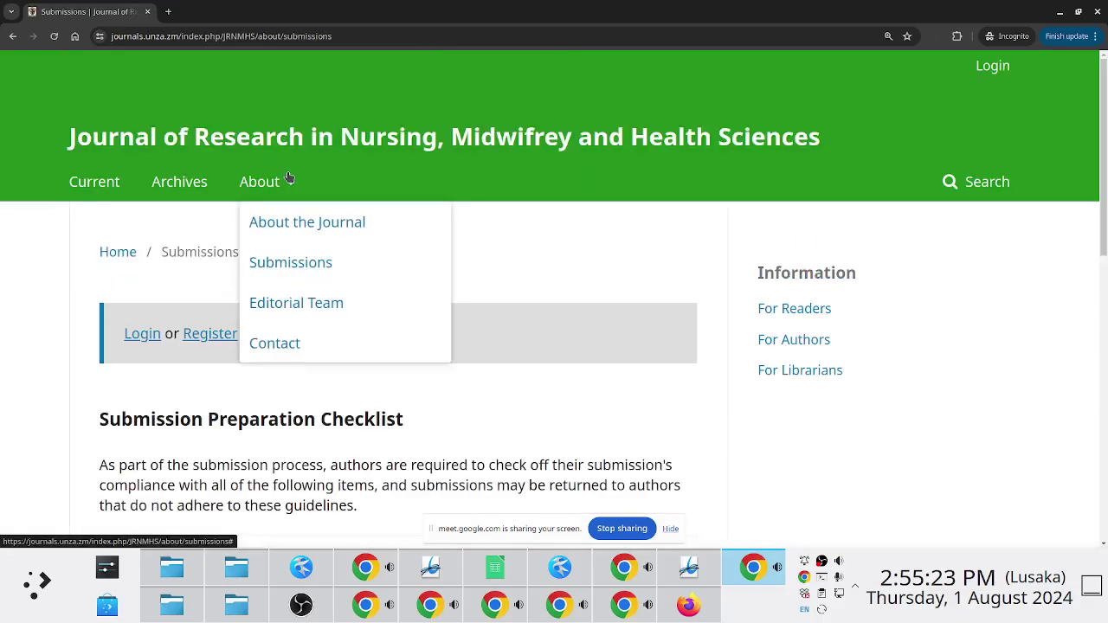
{"action": "mouse_move", "coordinate": [277, 181]}
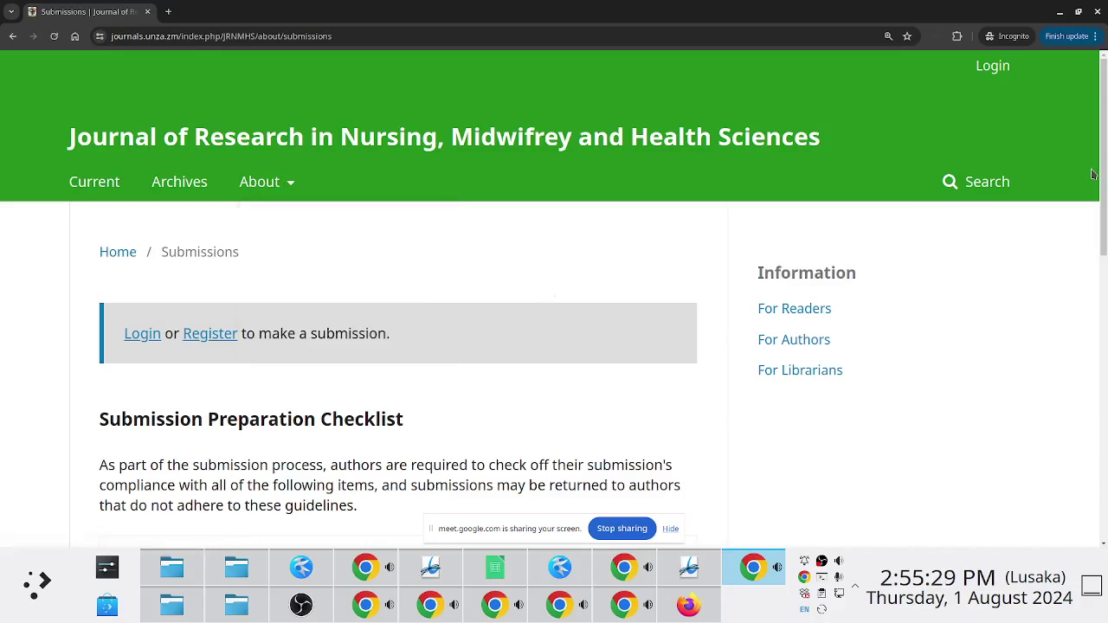
{"action": "scroll", "coordinate": [1105, 205], "scroll_direction": "down", "scroll_amount": 2}
{"action": "scroll", "coordinate": [1106, 208], "scroll_direction": "down", "scroll_amount": 1}
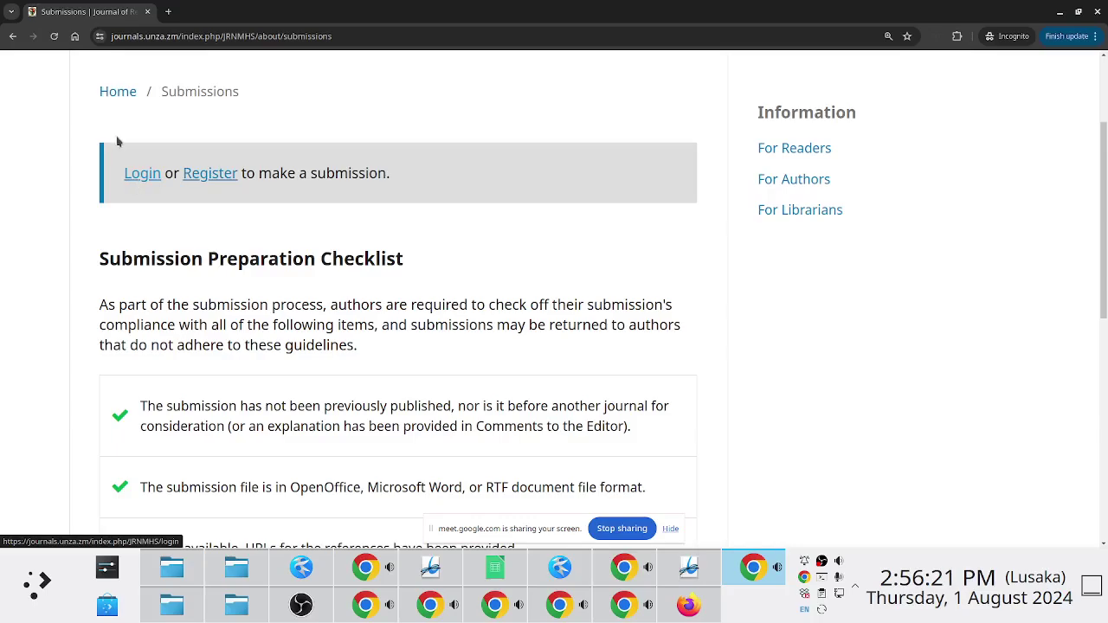
- Compare the public Submissions page with the logged-in dashboard window, and open the public Register page for making a submission
{"action": "key", "text": "alt+Tab"}
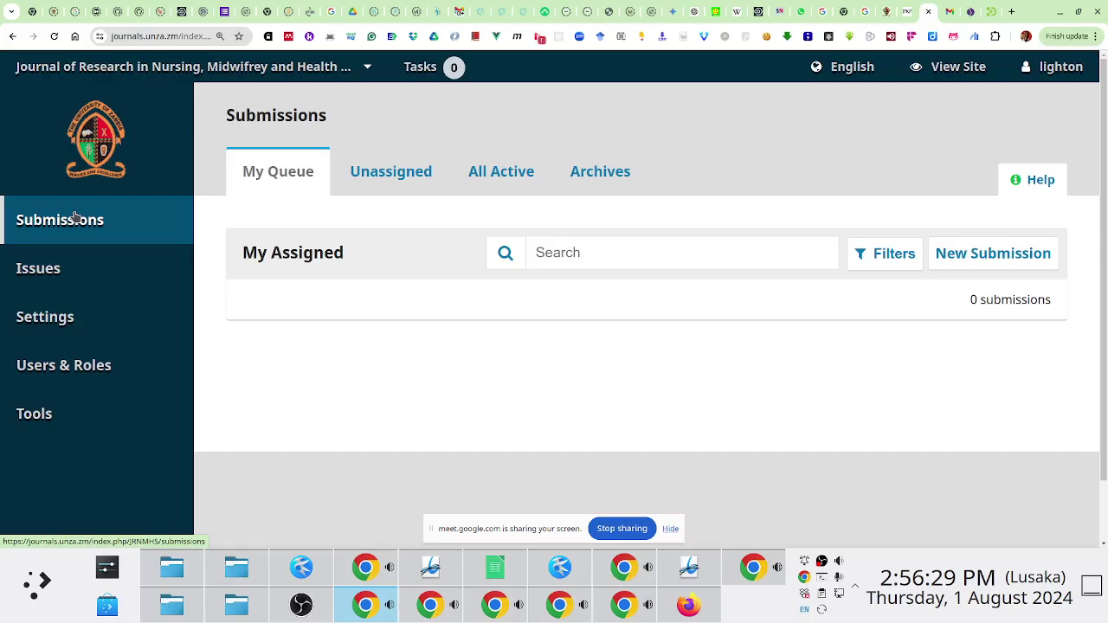
{"action": "mouse_move", "coordinate": [184, 259]}
{"action": "key", "text": "alt+Tab"}
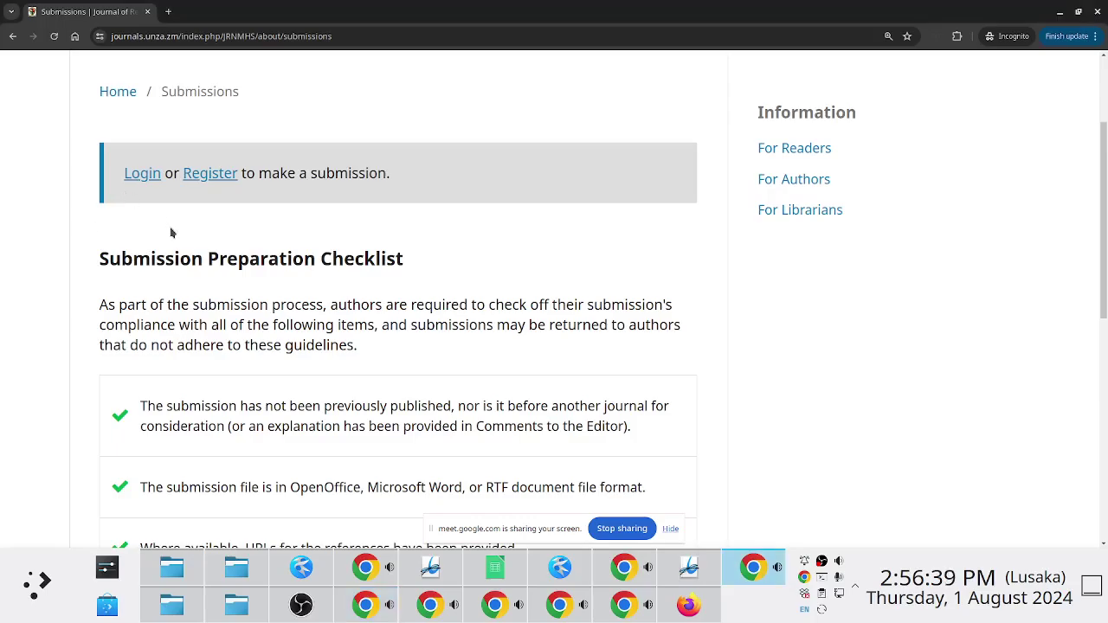
{"action": "key", "text": "alt+Tab"}
{"action": "key", "text": "alt+Tab"}
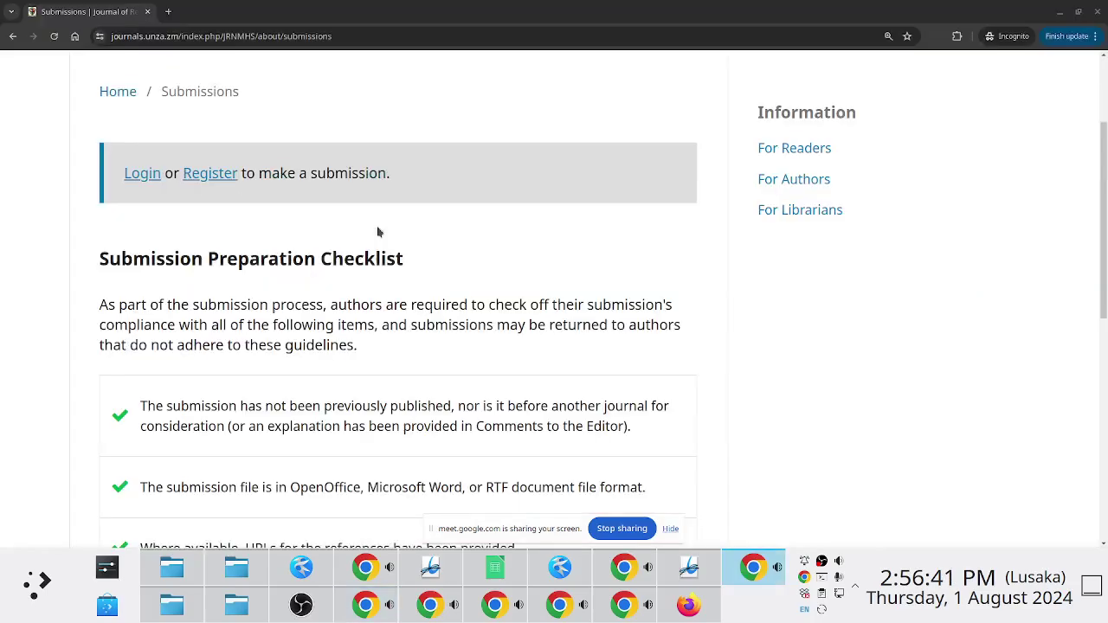
{"action": "left_click", "coordinate": [204, 177]}
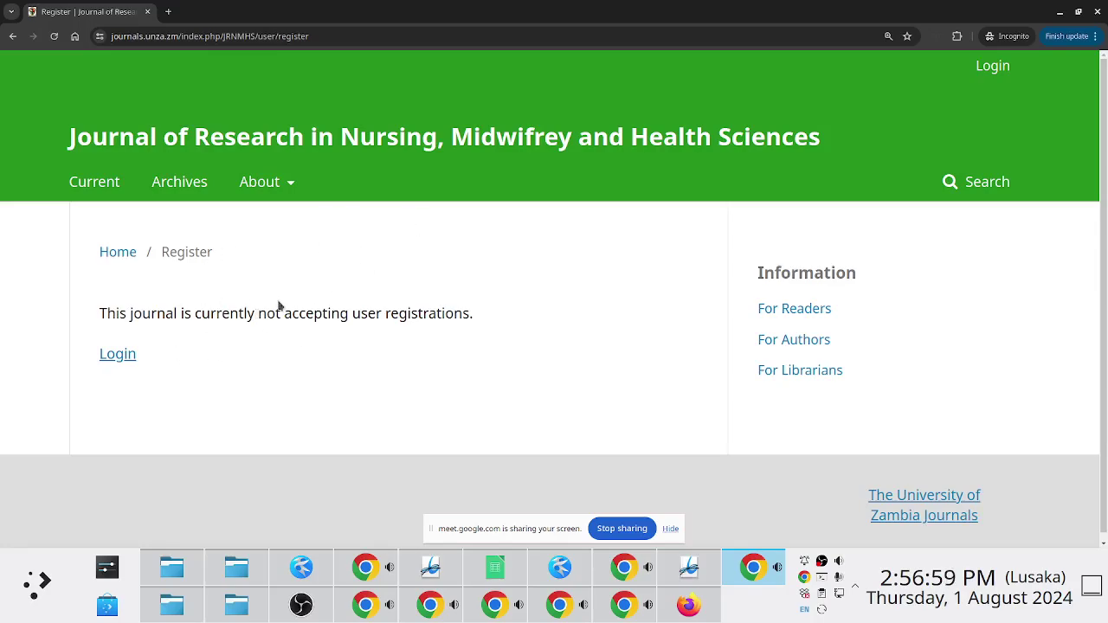
- Switch to the logged-in journal dashboard and examine the Submission section of the Workflow settings
{"action": "key", "text": "alt+Tab"}
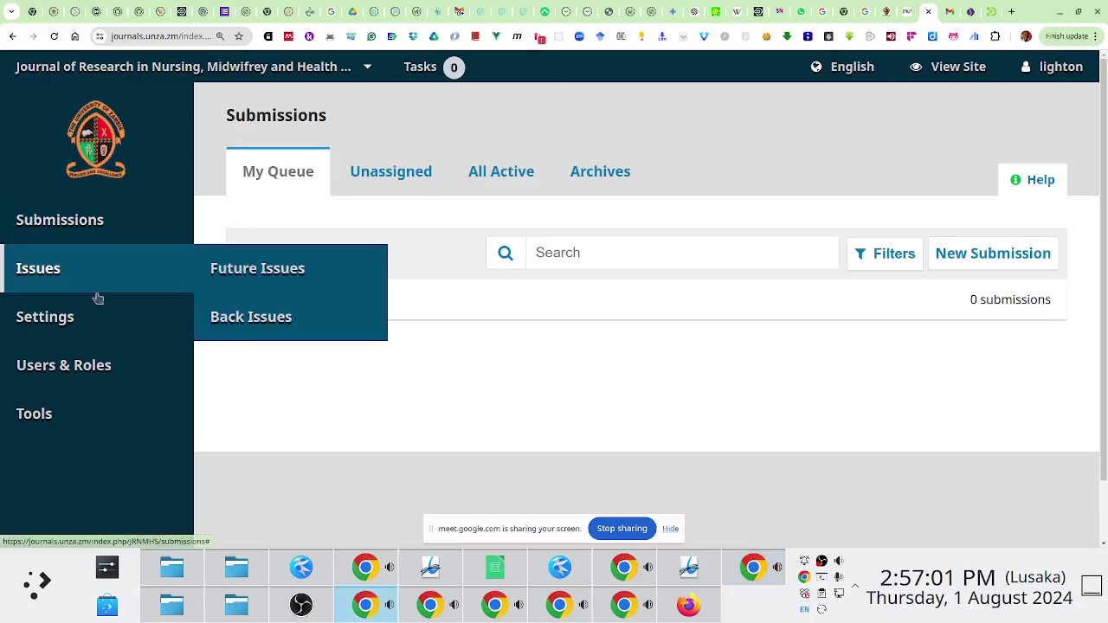
{"action": "mouse_move", "coordinate": [77, 337]}
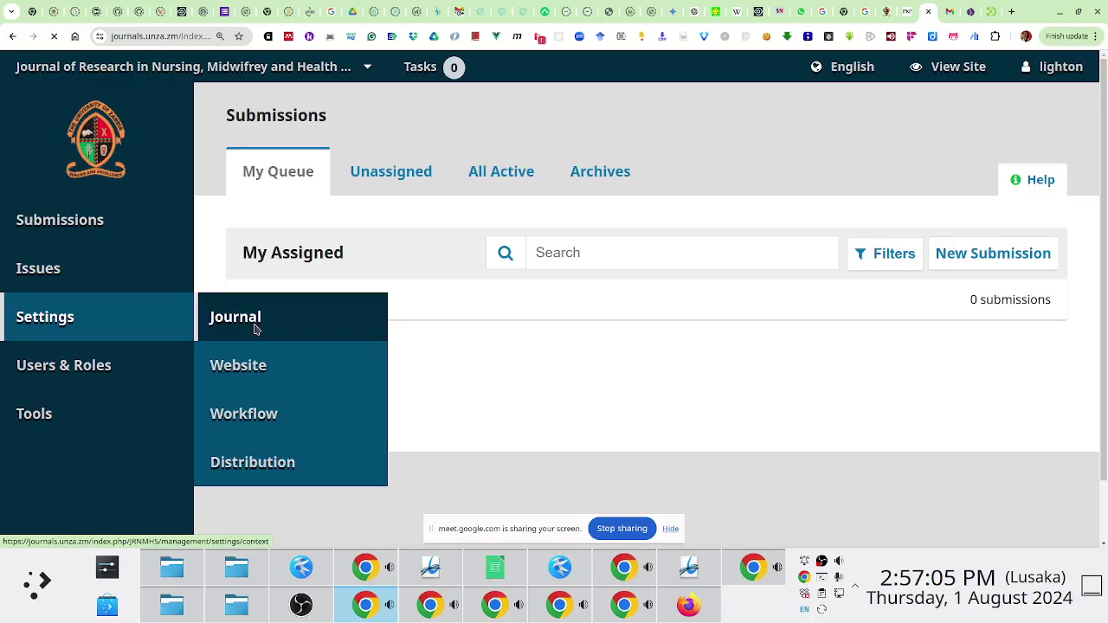
{"action": "left_click", "coordinate": [256, 327]}
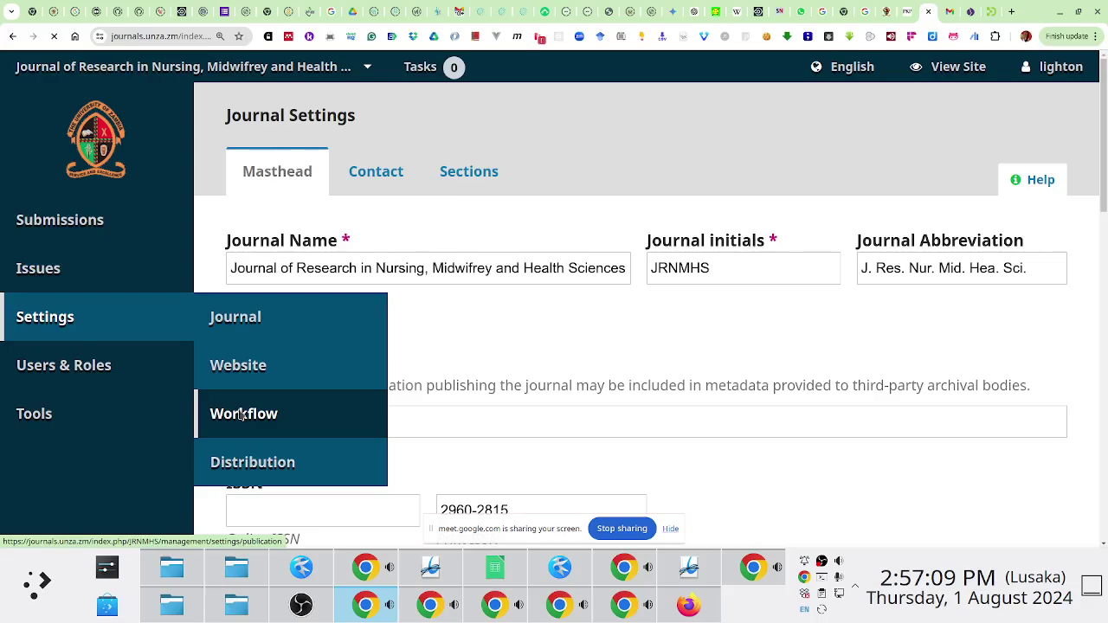
{"action": "left_click", "coordinate": [241, 416]}
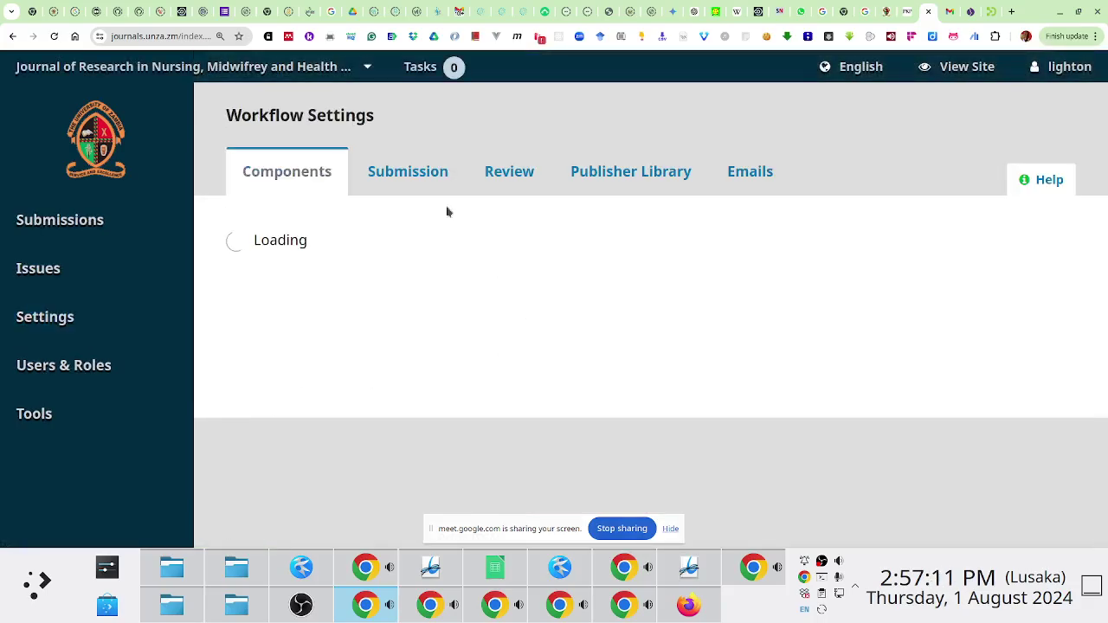
{"action": "left_click", "coordinate": [408, 172]}
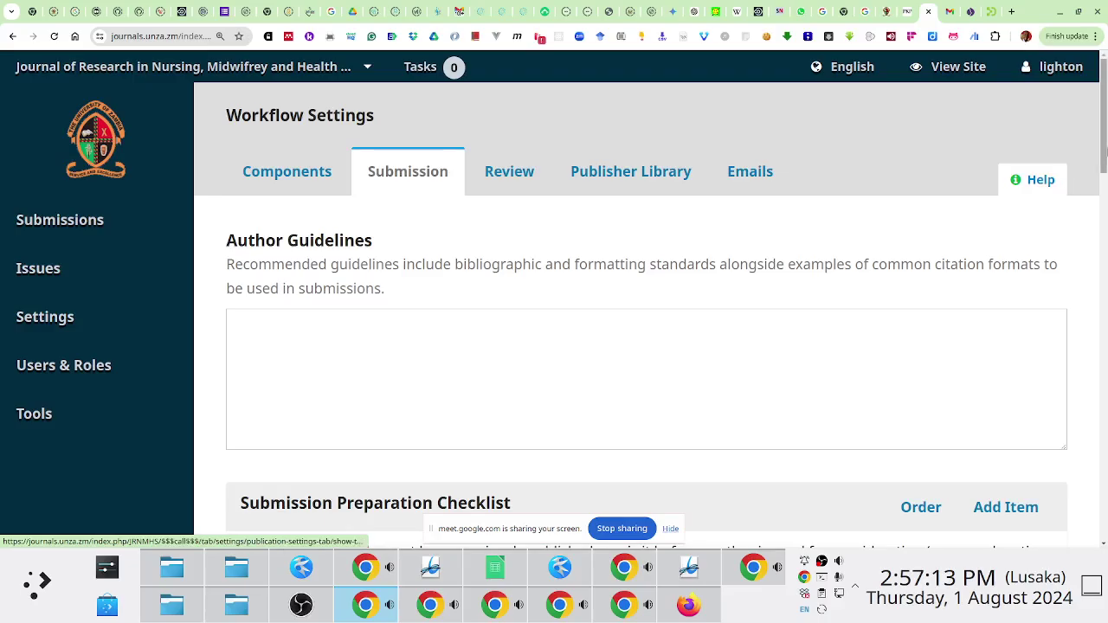
{"action": "scroll", "coordinate": [1103, 199], "scroll_direction": "down", "scroll_amount": 2}
{"action": "left_click_drag", "start_coordinate": [1103, 199], "coordinate": [1053, 90]}
- Open the Website settings and look through the Appearance options
{"action": "mouse_move", "coordinate": [17, 317]}
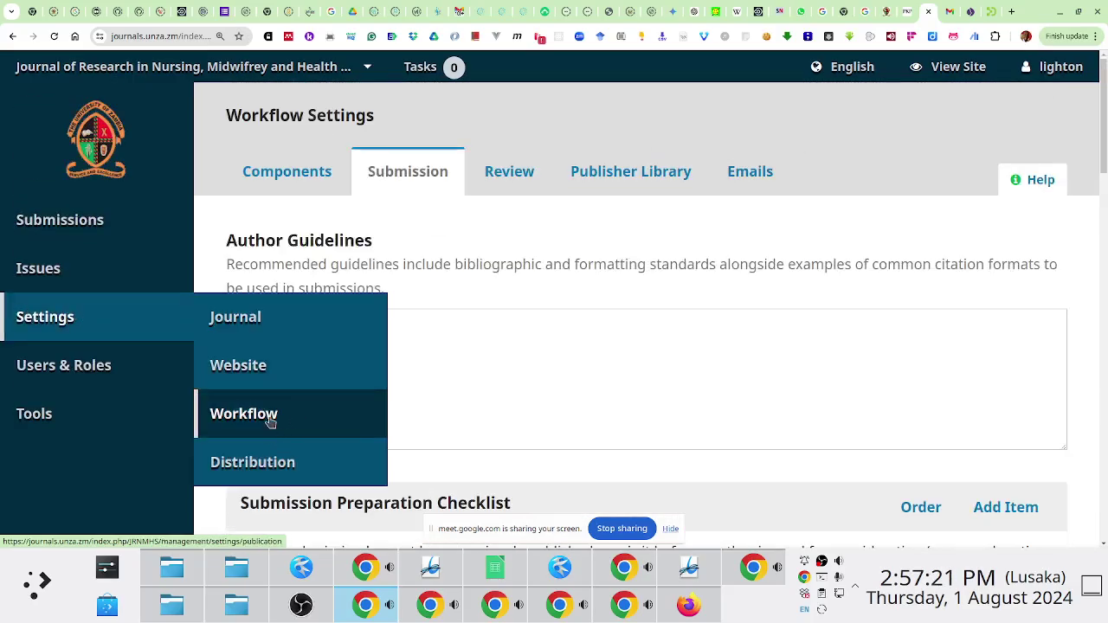
{"action": "left_click", "coordinate": [271, 367]}
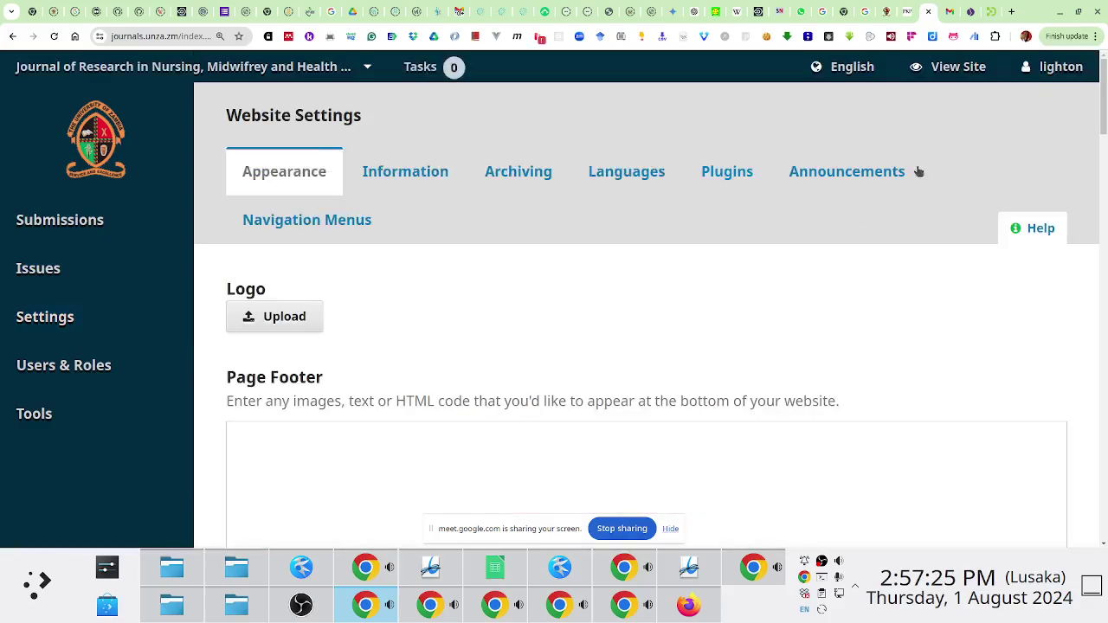
{"action": "scroll", "coordinate": [649, 312], "scroll_direction": "down", "scroll_amount": 8}
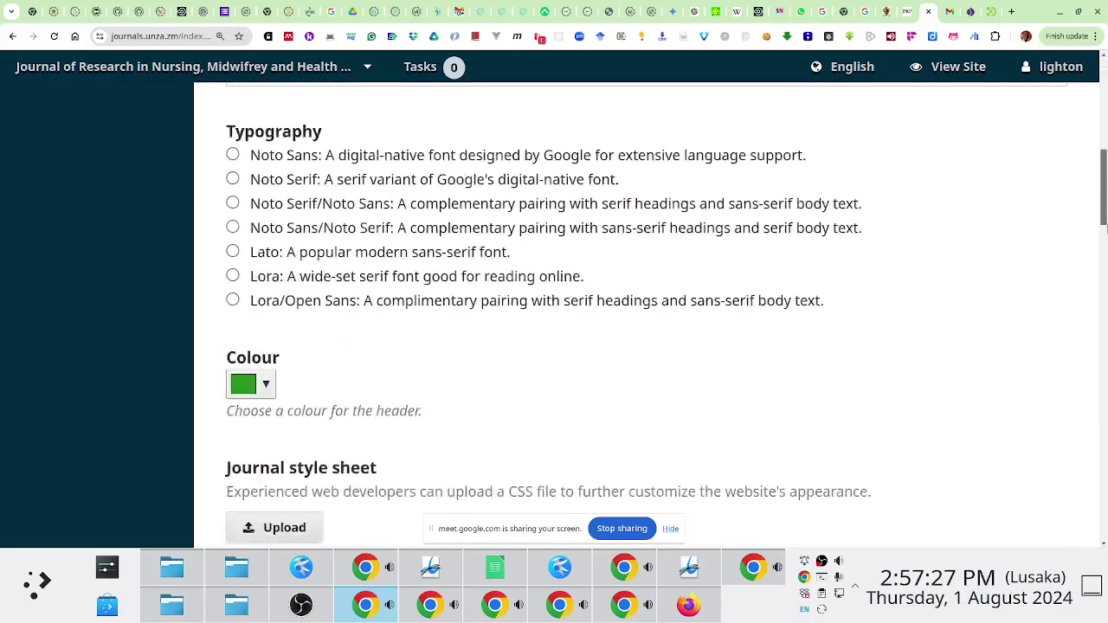
{"action": "scroll", "coordinate": [127, 207], "scroll_direction": "up", "scroll_amount": 10}
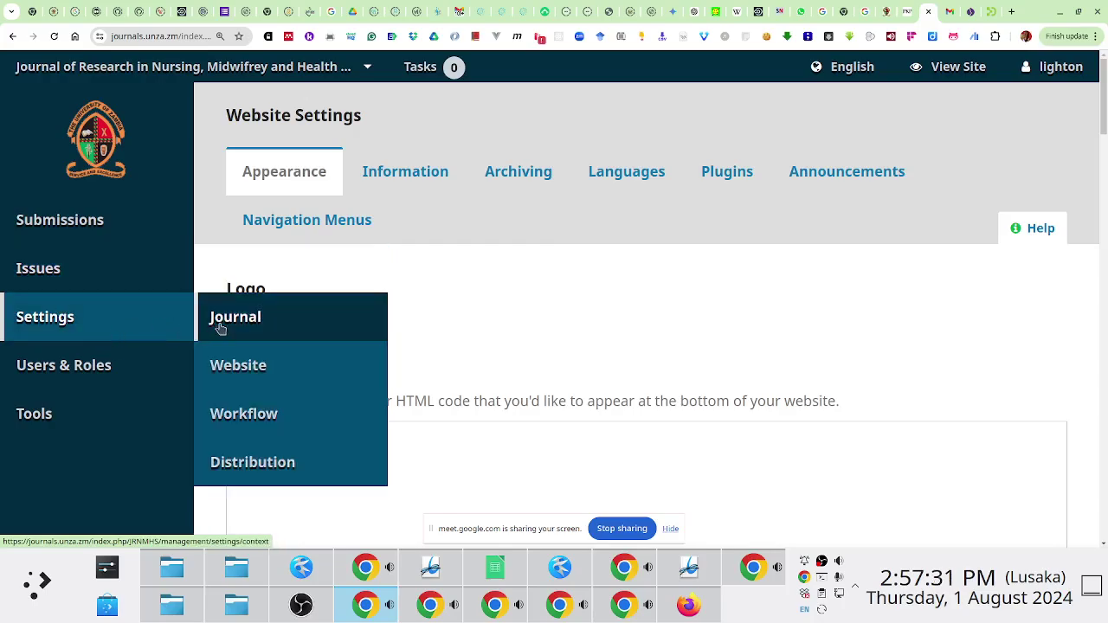
- Look through the Masthead, Contact and Sections pages of the Journal settings
{"action": "left_click", "coordinate": [234, 321]}
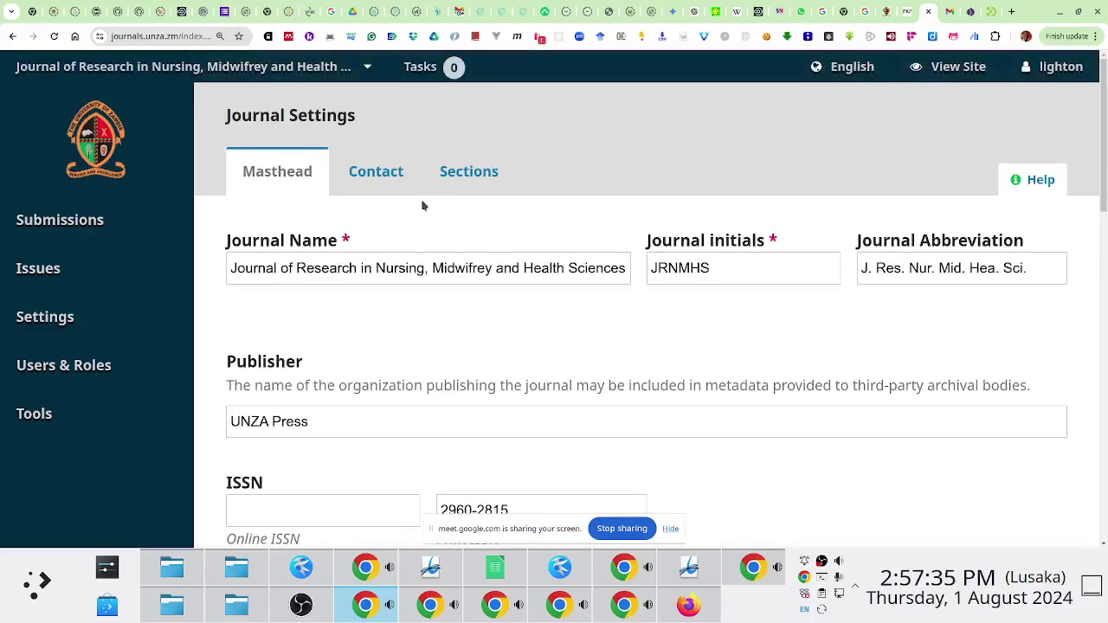
{"action": "left_click_drag", "start_coordinate": [1104, 174], "coordinate": [1103, 208]}
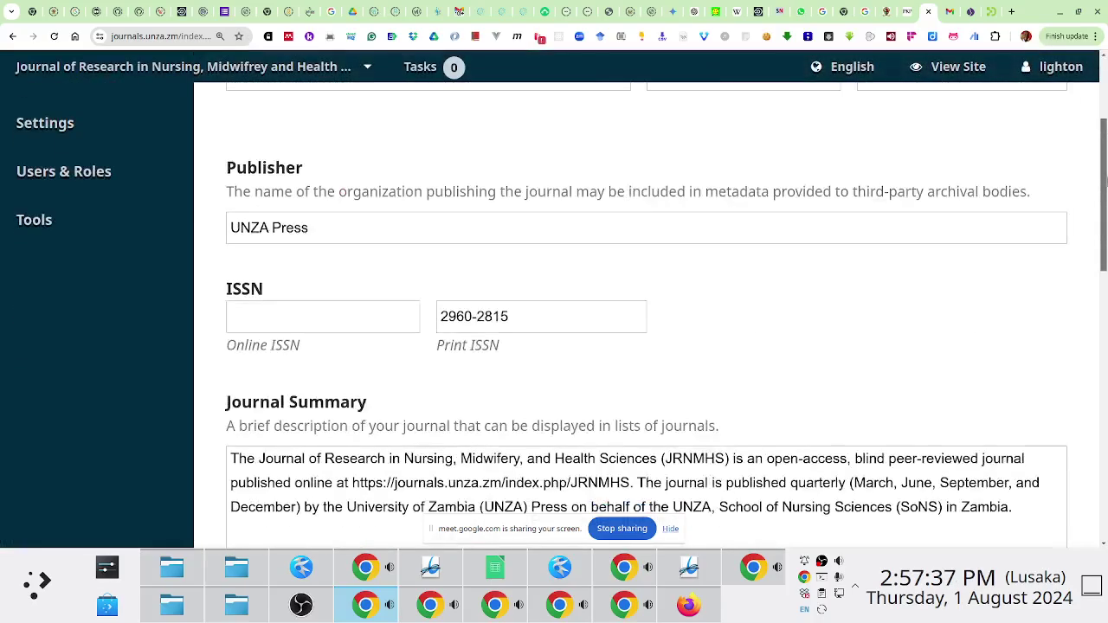
{"action": "scroll", "coordinate": [1085, 374], "scroll_direction": "down", "scroll_amount": 10}
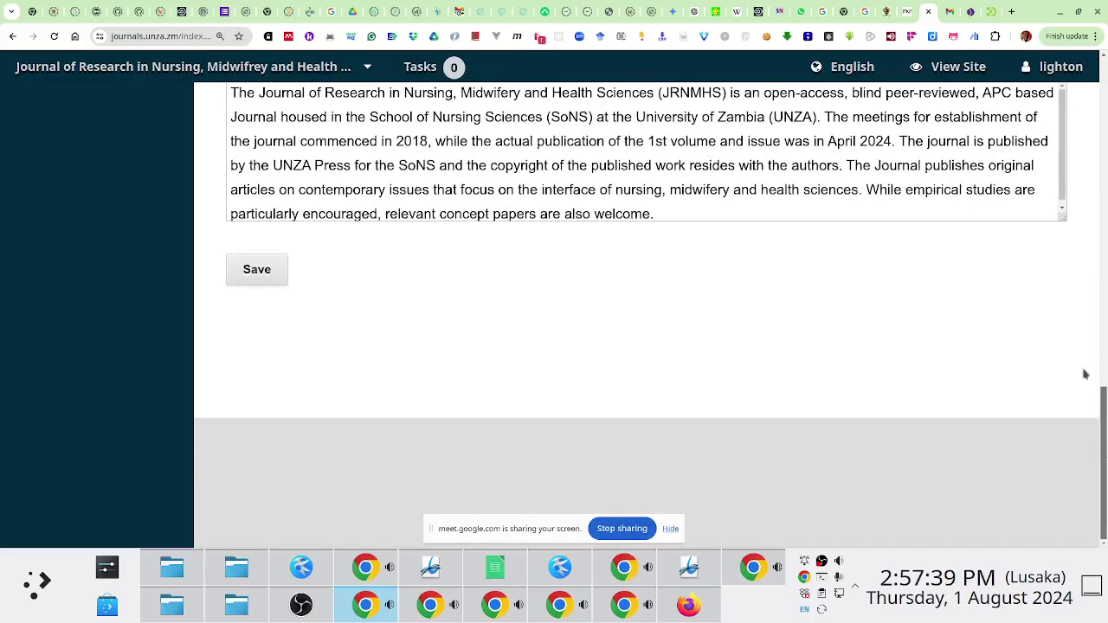
{"action": "scroll", "coordinate": [1085, 374], "scroll_direction": "up", "scroll_amount": 12}
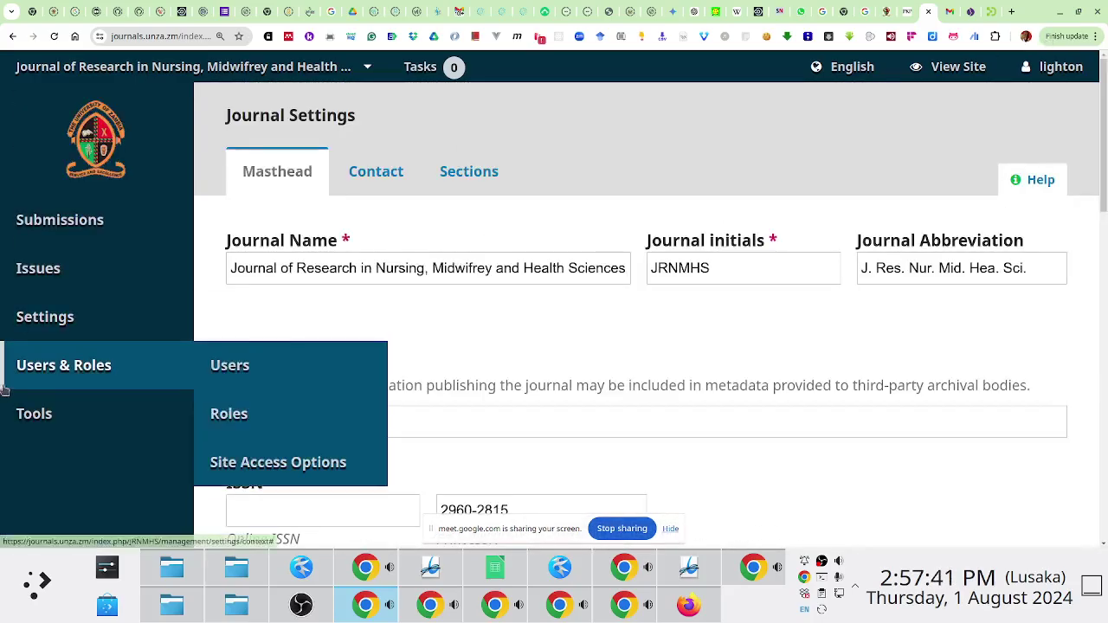
{"action": "mouse_move", "coordinate": [72, 322]}
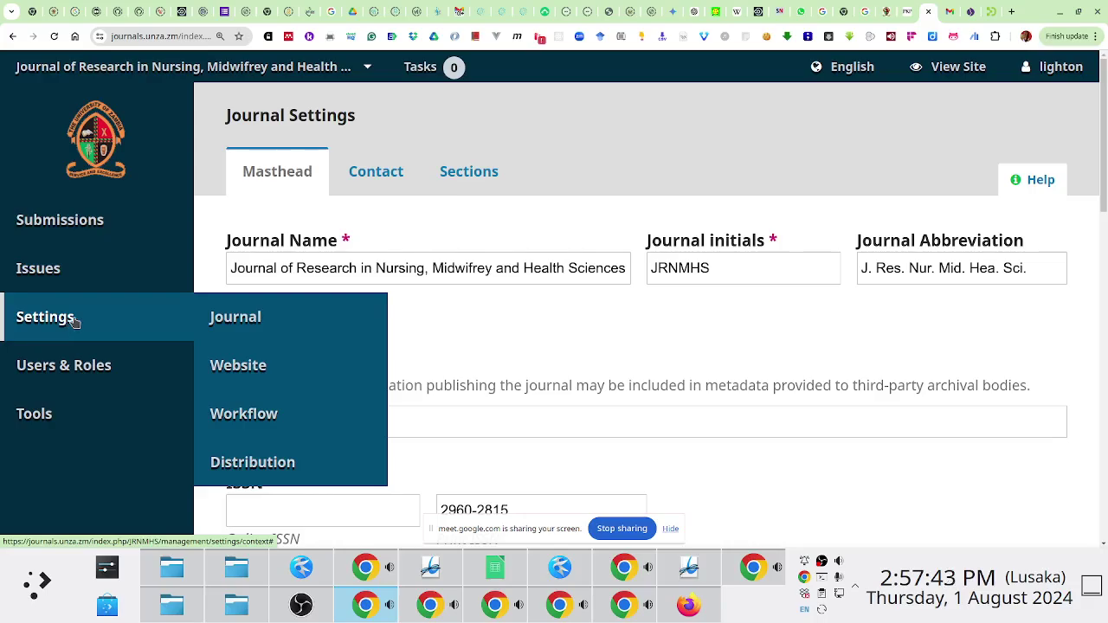
{"action": "left_click", "coordinate": [381, 173]}
{"action": "left_click", "coordinate": [464, 172]}
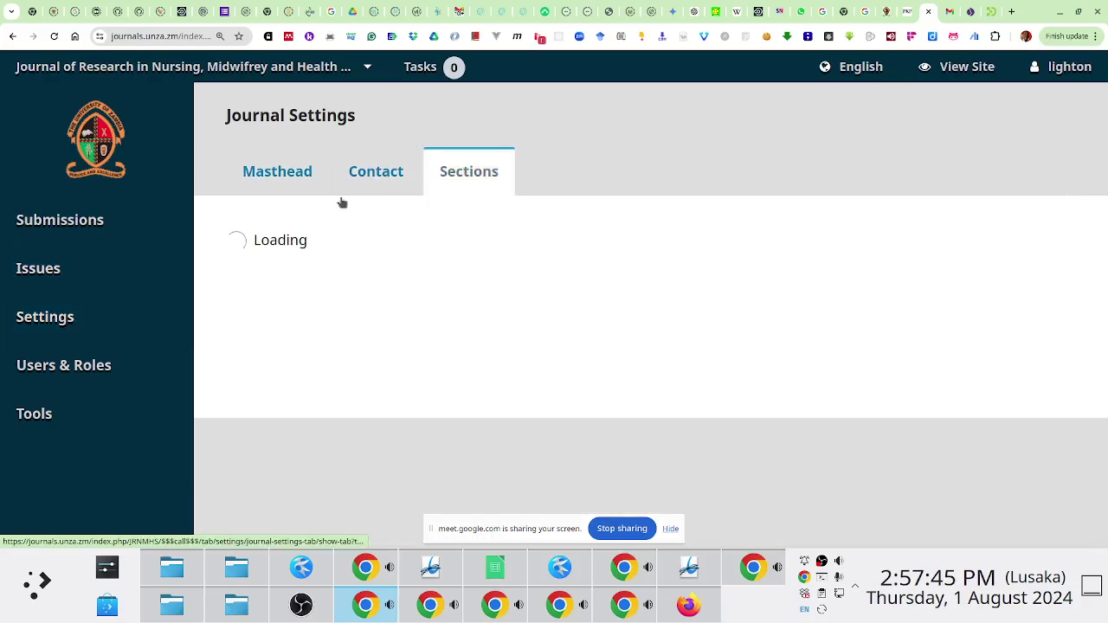
- Return to the Website settings and review the Information descriptions for readers, authors and librarians
{"action": "mouse_move", "coordinate": [60, 318]}
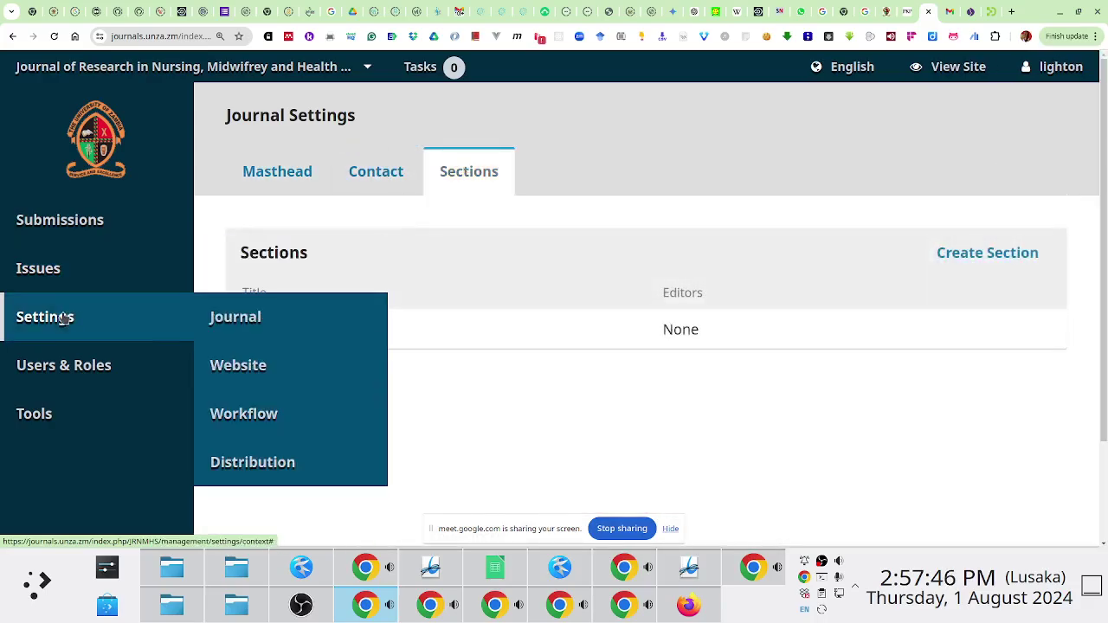
{"action": "left_click", "coordinate": [256, 366]}
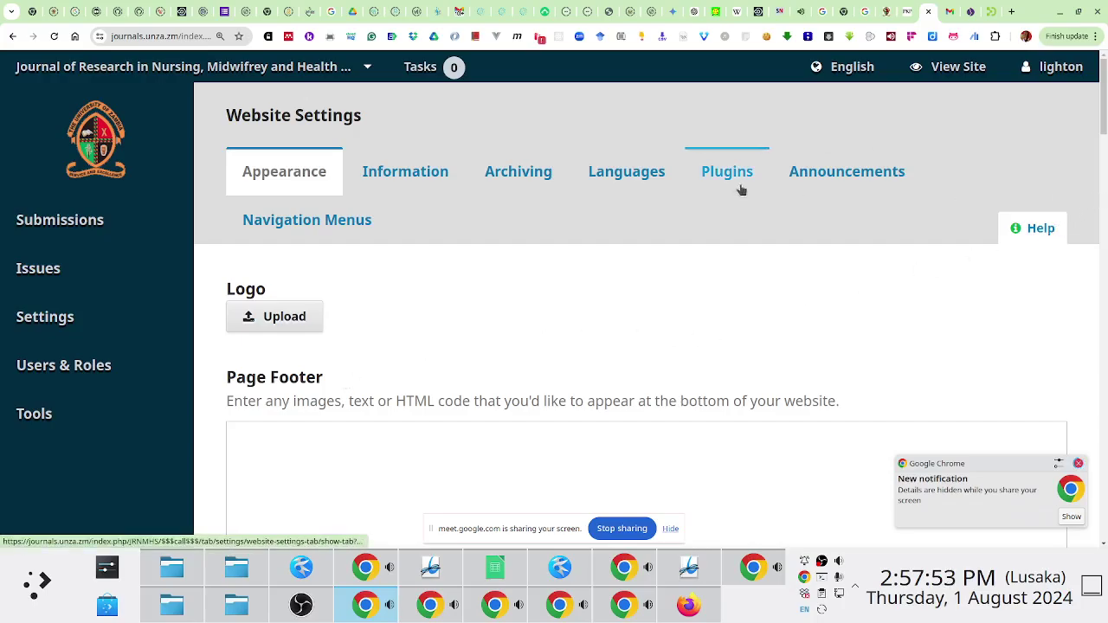
{"action": "left_click_drag", "start_coordinate": [1103, 108], "coordinate": [1040, 97]}
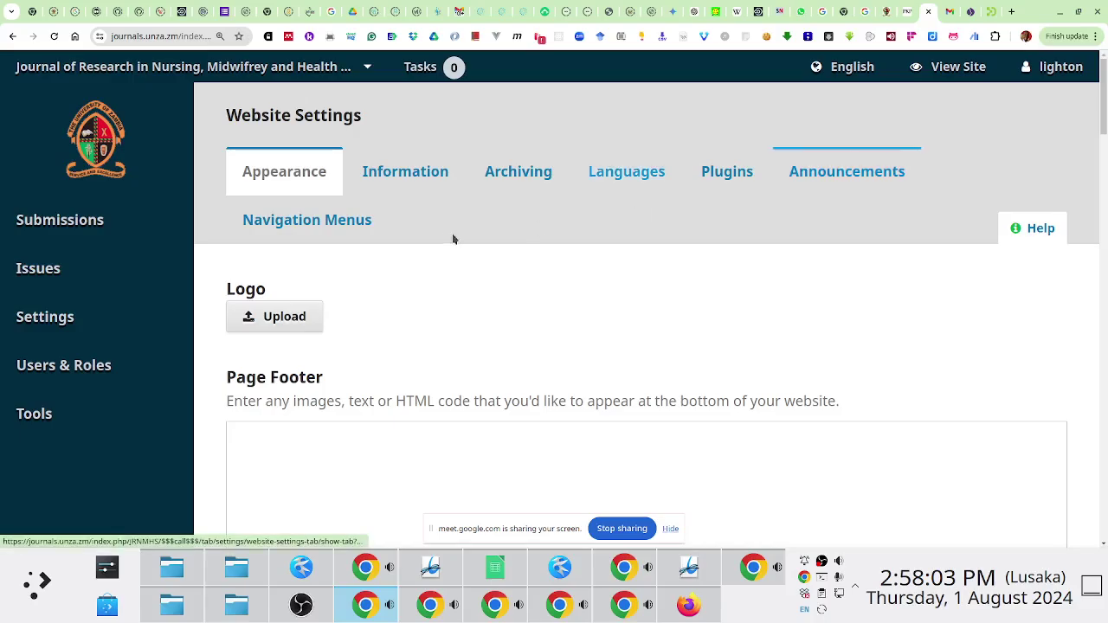
{"action": "left_click", "coordinate": [412, 183]}
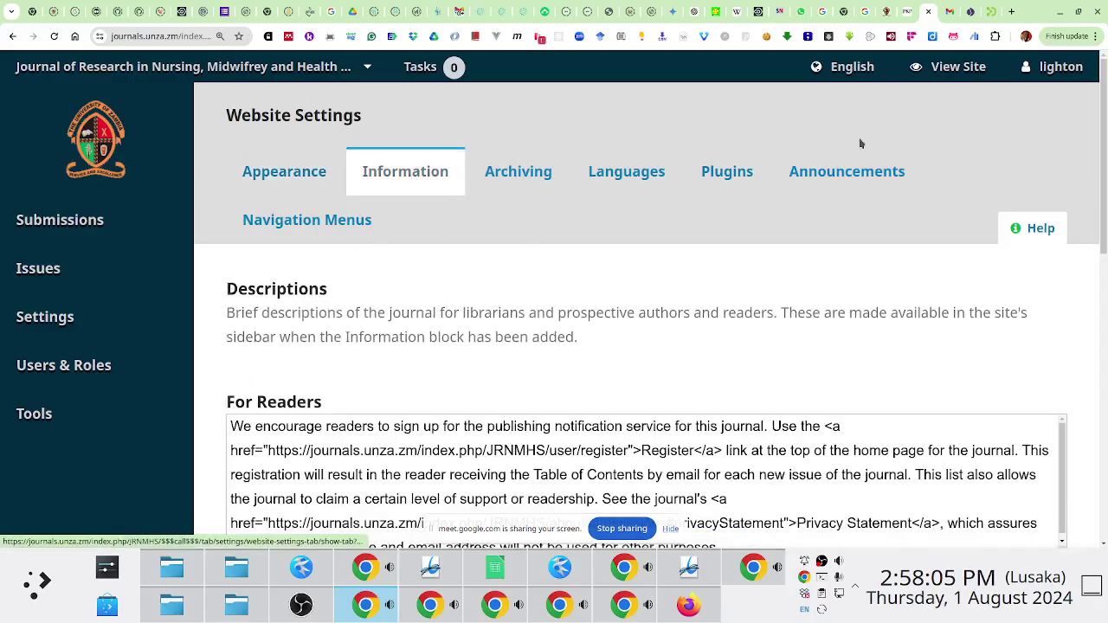
{"action": "left_click_drag", "start_coordinate": [1106, 199], "coordinate": [1106, 368]}
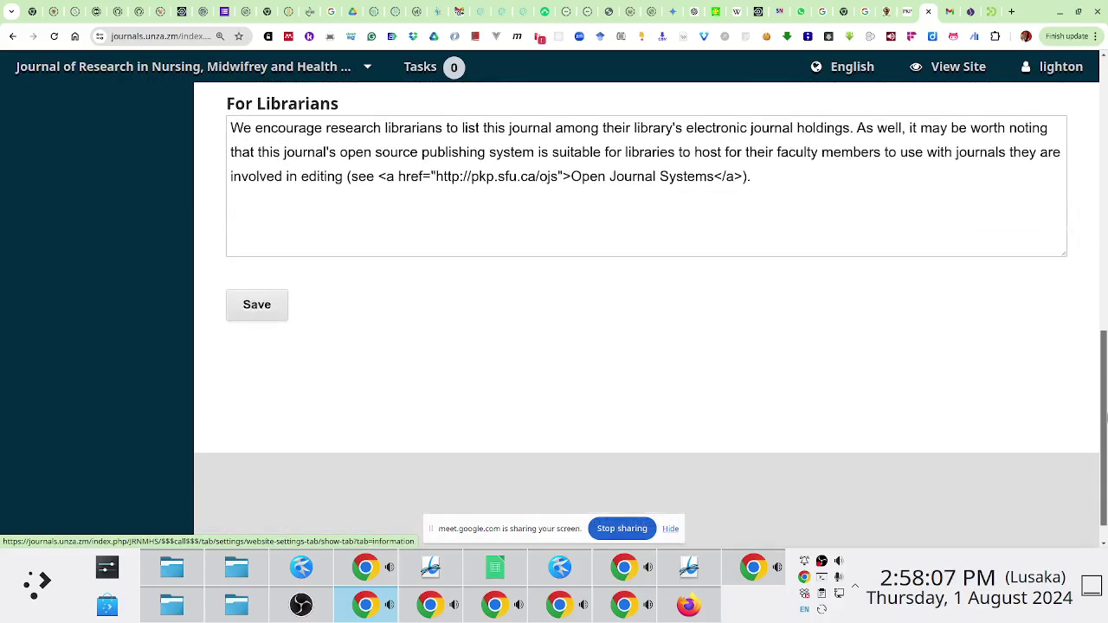
{"action": "scroll", "coordinate": [641, 260], "scroll_direction": "up", "scroll_amount": 10}
{"action": "mouse_move", "coordinate": [45, 317]}
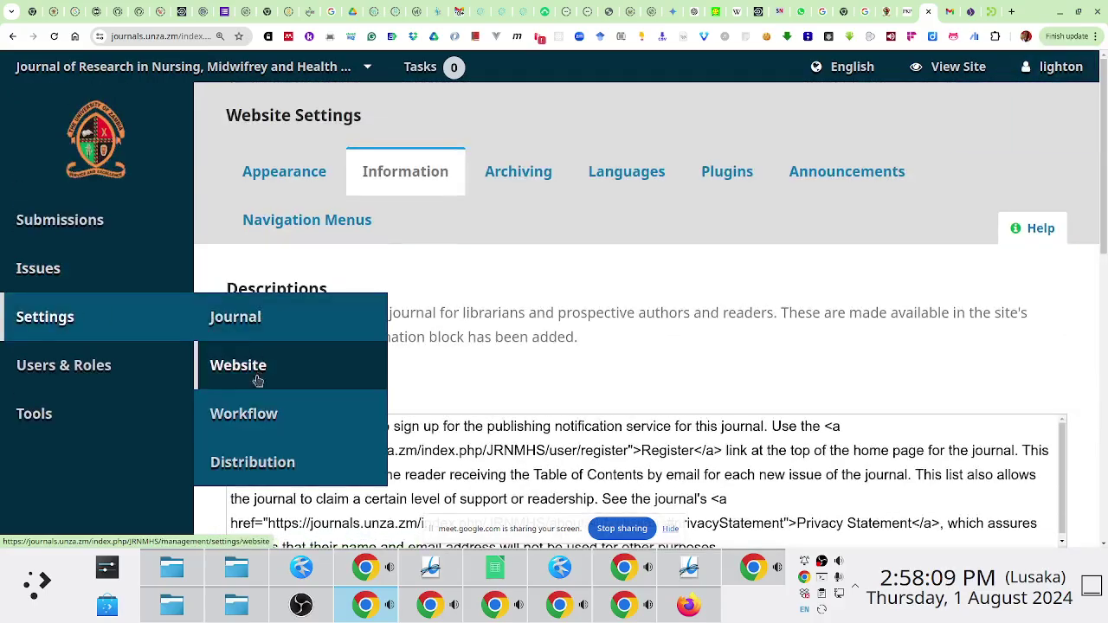
- Look through the Submission, Review and Emails sections of the Workflow settings
{"action": "left_click", "coordinate": [261, 418]}
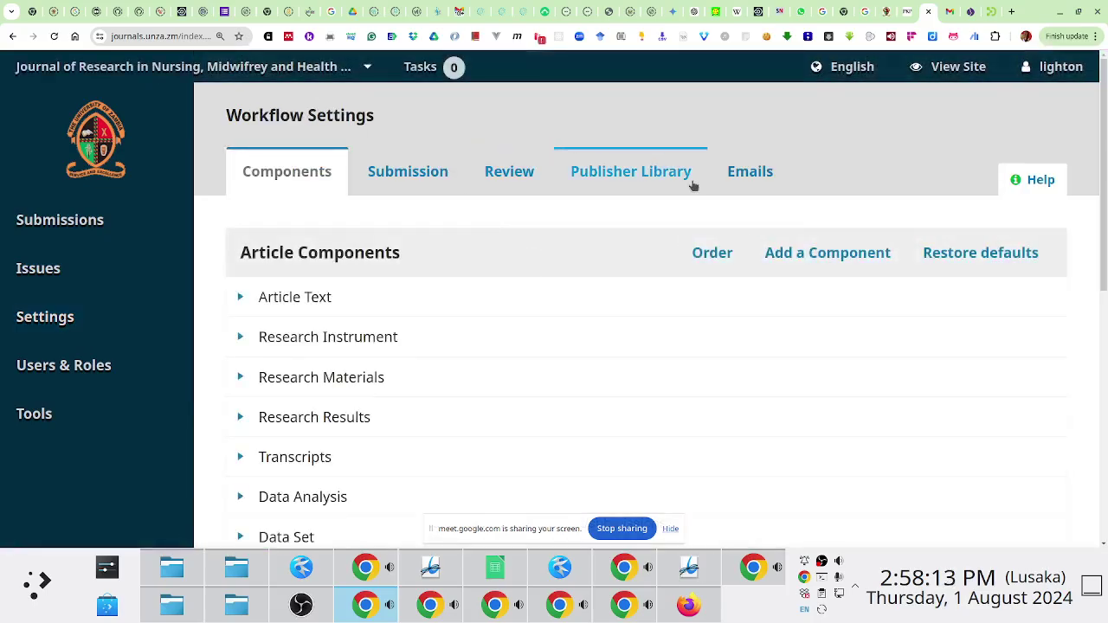
{"action": "left_click", "coordinate": [394, 173]}
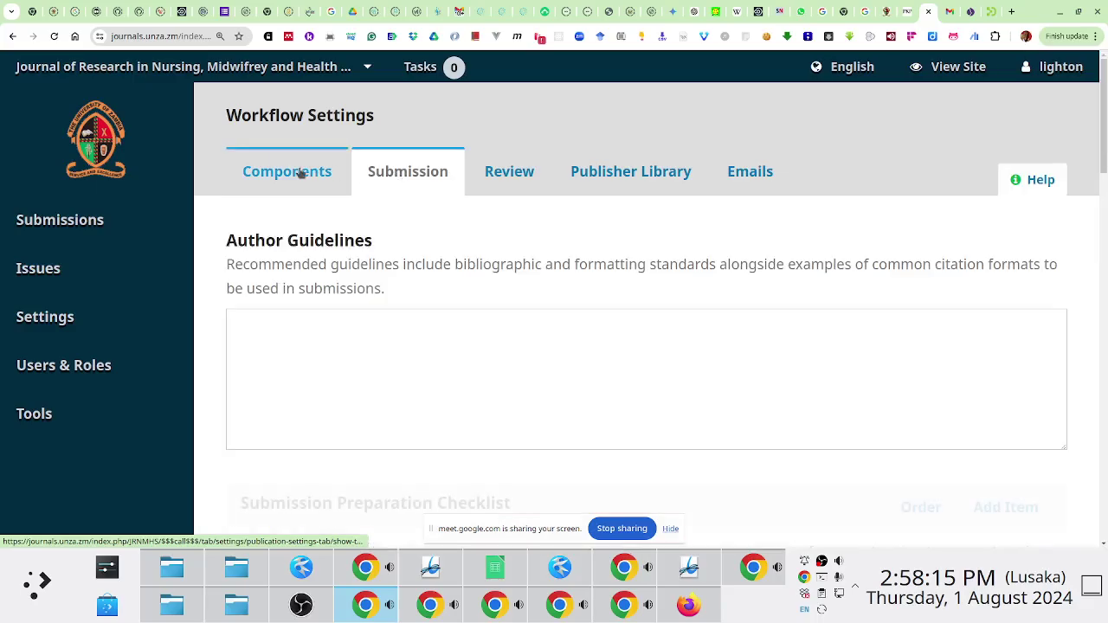
{"action": "scroll", "coordinate": [645, 303], "scroll_direction": "down", "scroll_amount": 5}
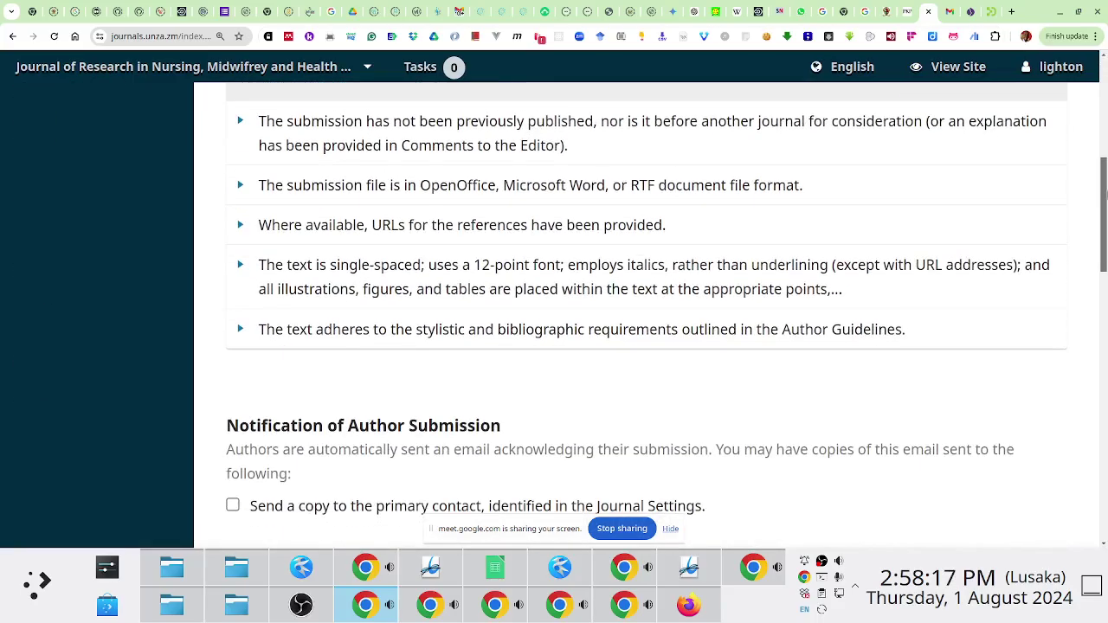
{"action": "left_click_drag", "start_coordinate": [1104, 197], "coordinate": [1106, 446]}
{"action": "scroll", "coordinate": [1047, 254], "scroll_direction": "up", "scroll_amount": 15}
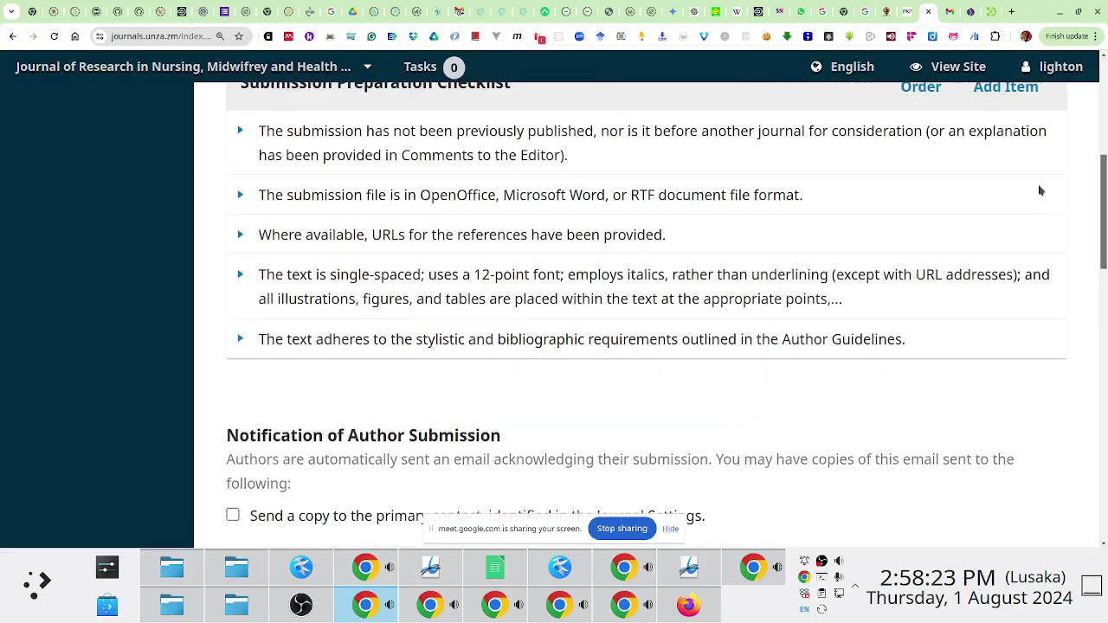
{"action": "left_click", "coordinate": [504, 169]}
{"action": "left_click", "coordinate": [748, 174]}
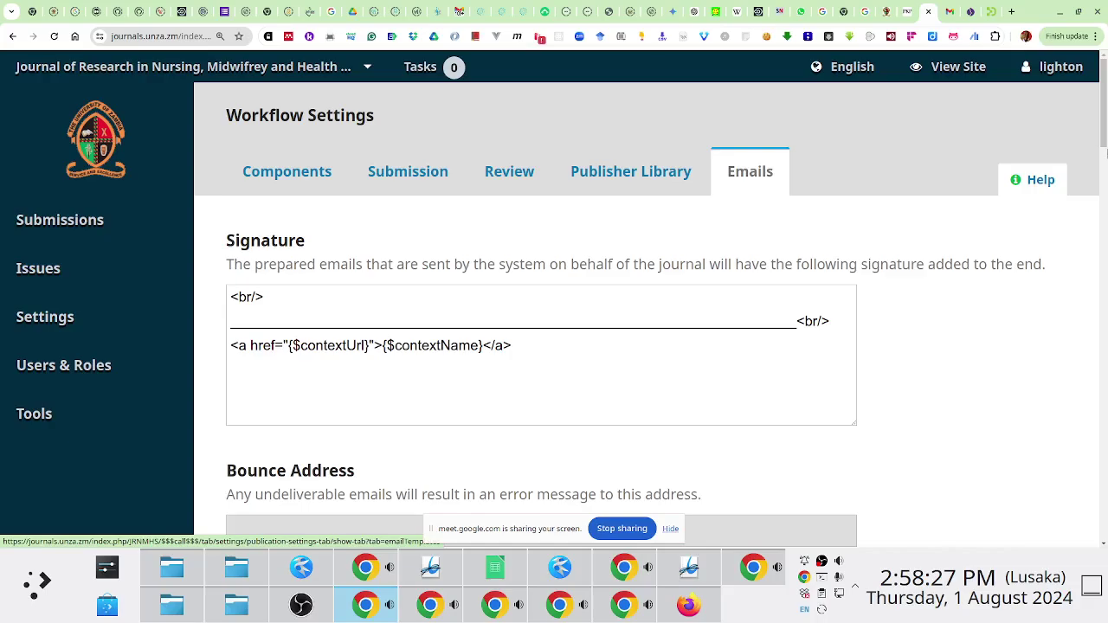
{"action": "mouse_move", "coordinate": [1101, 141]}
{"action": "left_mouse_down"}
{"action": "mouse_move", "coordinate": [1102, 192]}
{"action": "mouse_move", "coordinate": [1100, 156]}
{"action": "left_mouse_up"}
- In the Site Access Options, allow visitors to register a user account with the journal and save the change
{"action": "mouse_move", "coordinate": [89, 279]}
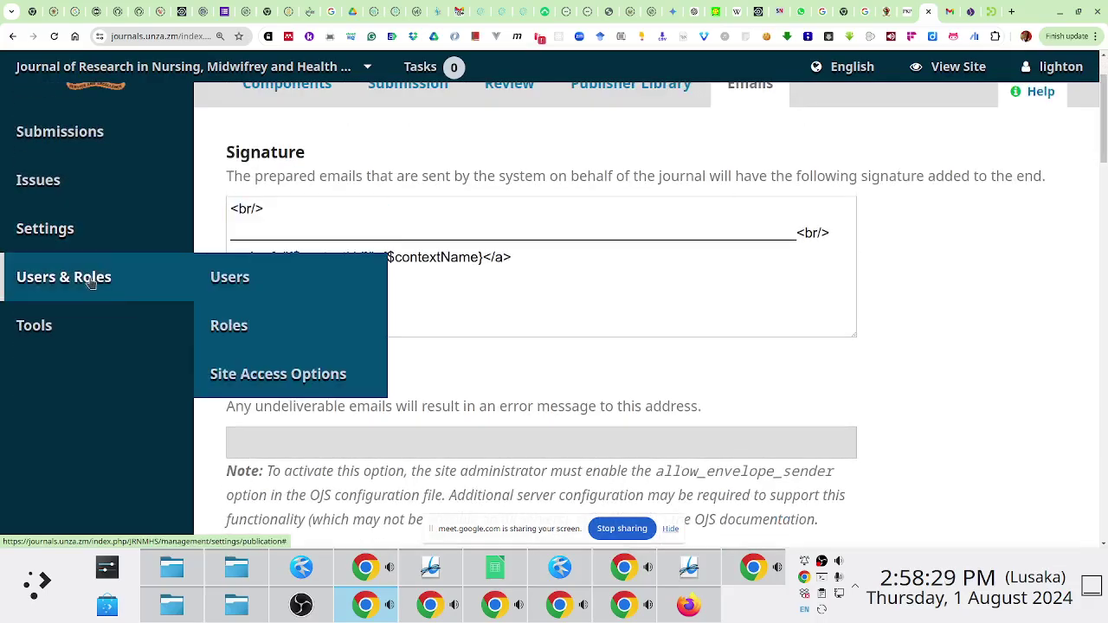
{"action": "left_click", "coordinate": [265, 385]}
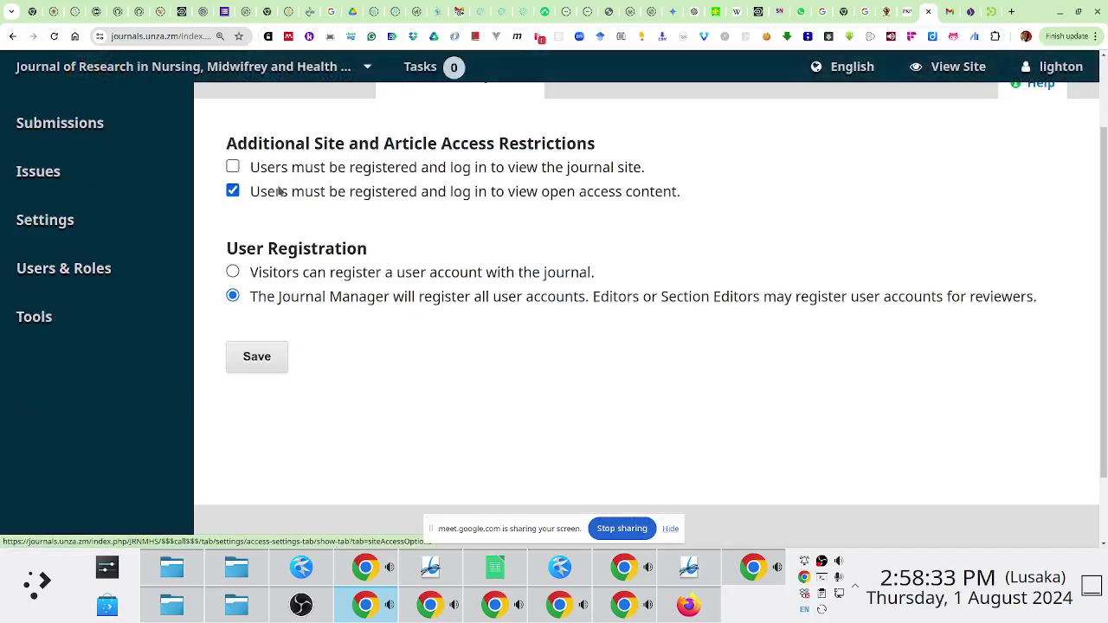
{"action": "mouse_move", "coordinate": [108, 280]}
{"action": "left_click", "coordinate": [232, 272]}
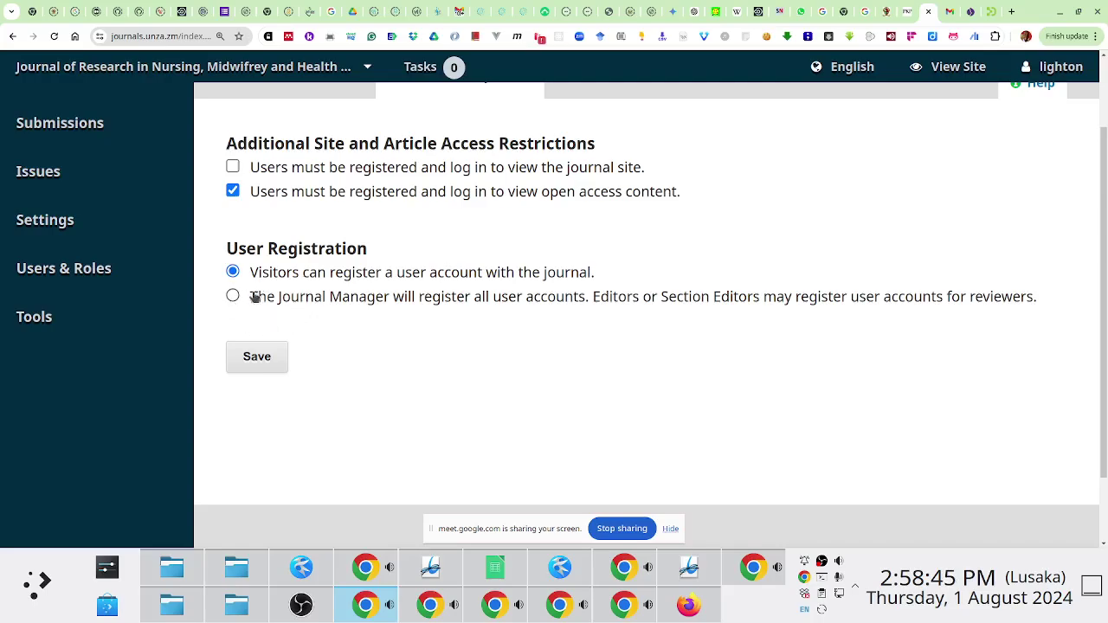
{"action": "left_click", "coordinate": [232, 296]}
{"action": "left_click", "coordinate": [233, 274]}
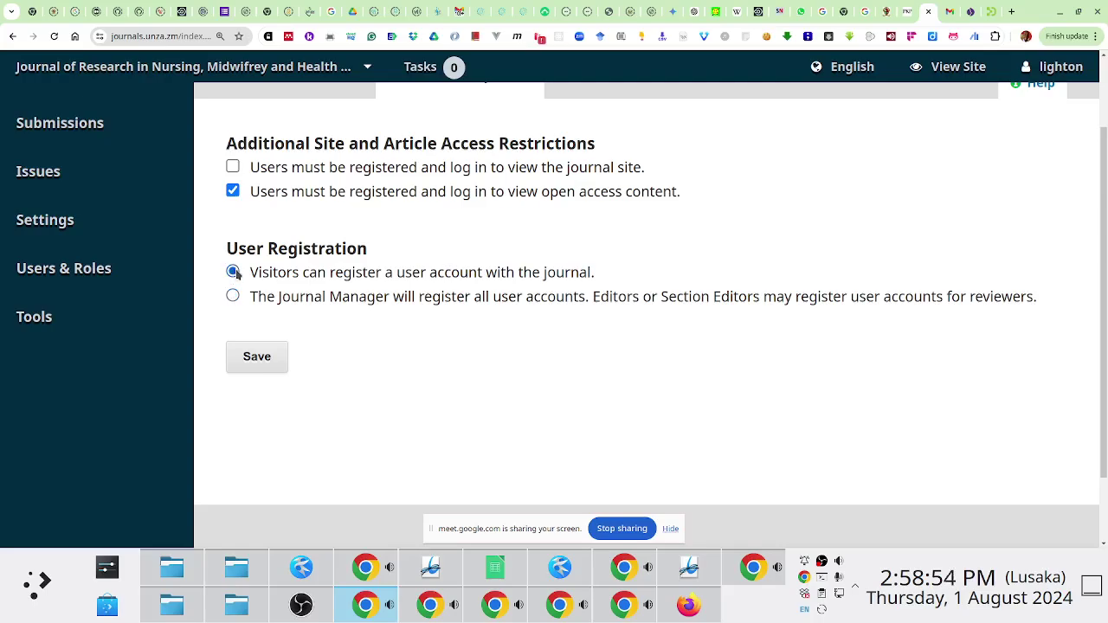
{"action": "left_click", "coordinate": [257, 357]}
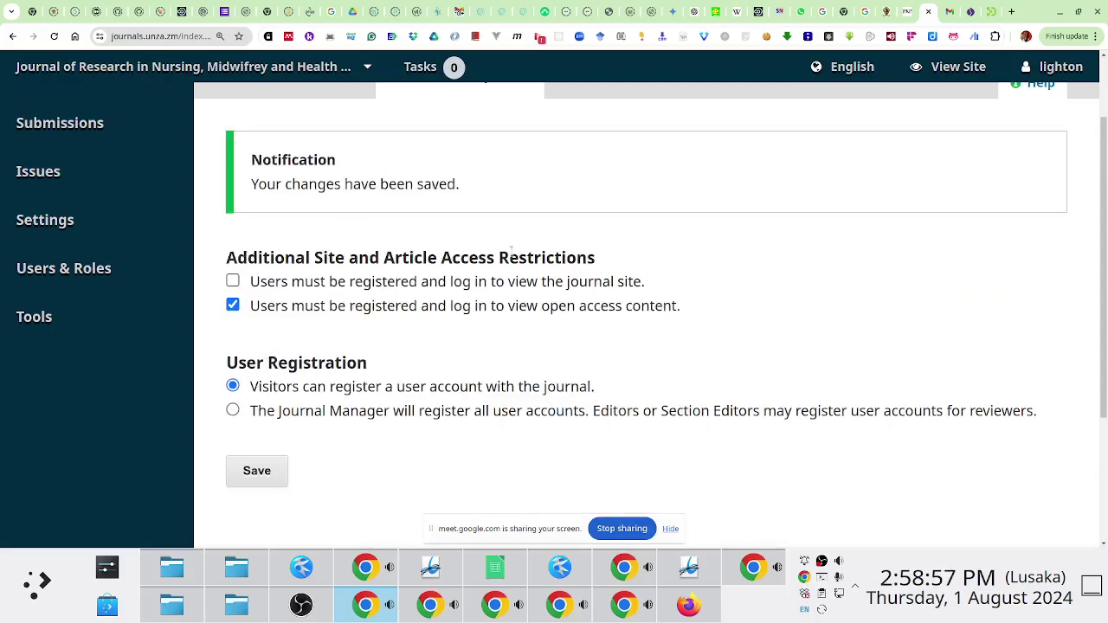
- Switch to the public journal site and open the registration form through its Submissions page
{"action": "key", "text": "alt+Tab"}
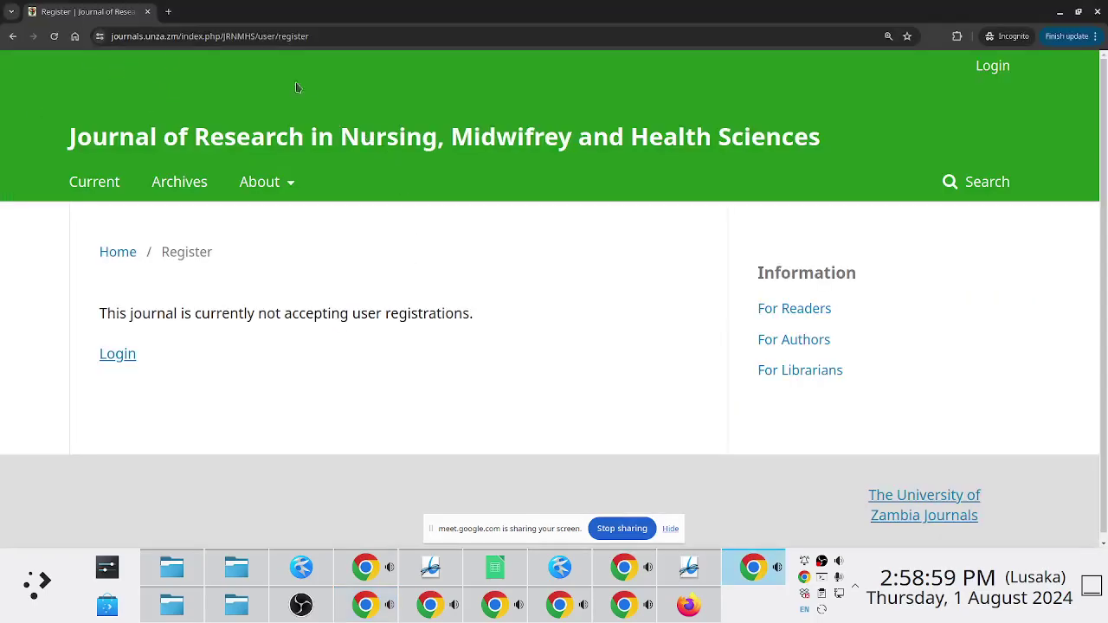
{"action": "mouse_move", "coordinate": [260, 180]}
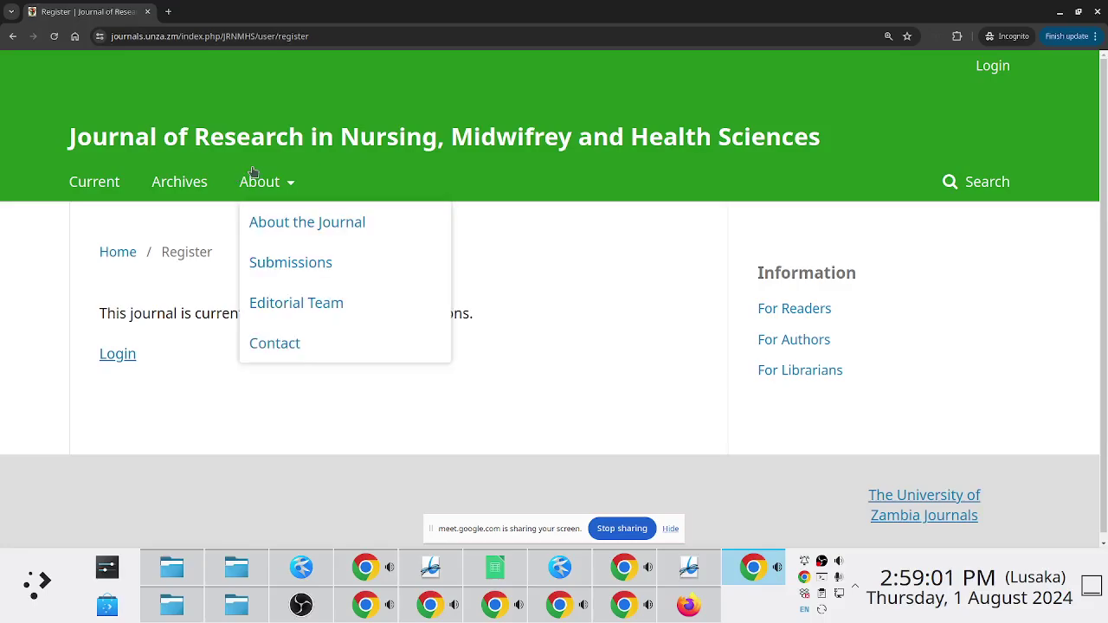
{"action": "left_click", "coordinate": [284, 268]}
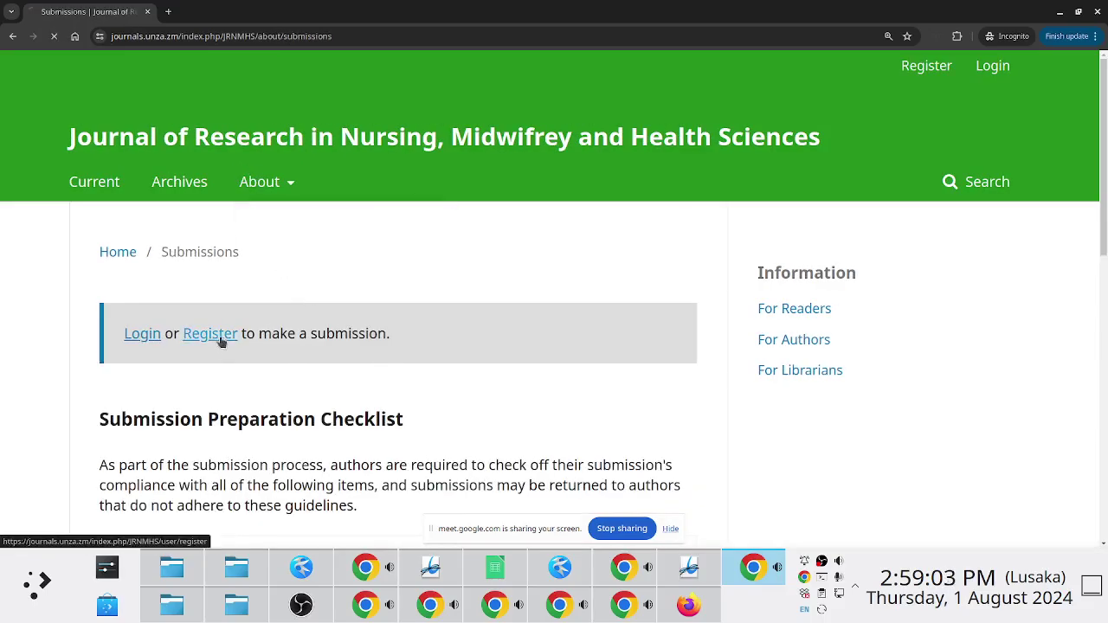
{"action": "left_click", "coordinate": [220, 334]}
- Examine the profile and login fields required by the journal's registration form
{"action": "scroll", "coordinate": [1105, 223], "scroll_direction": "down", "scroll_amount": 3}
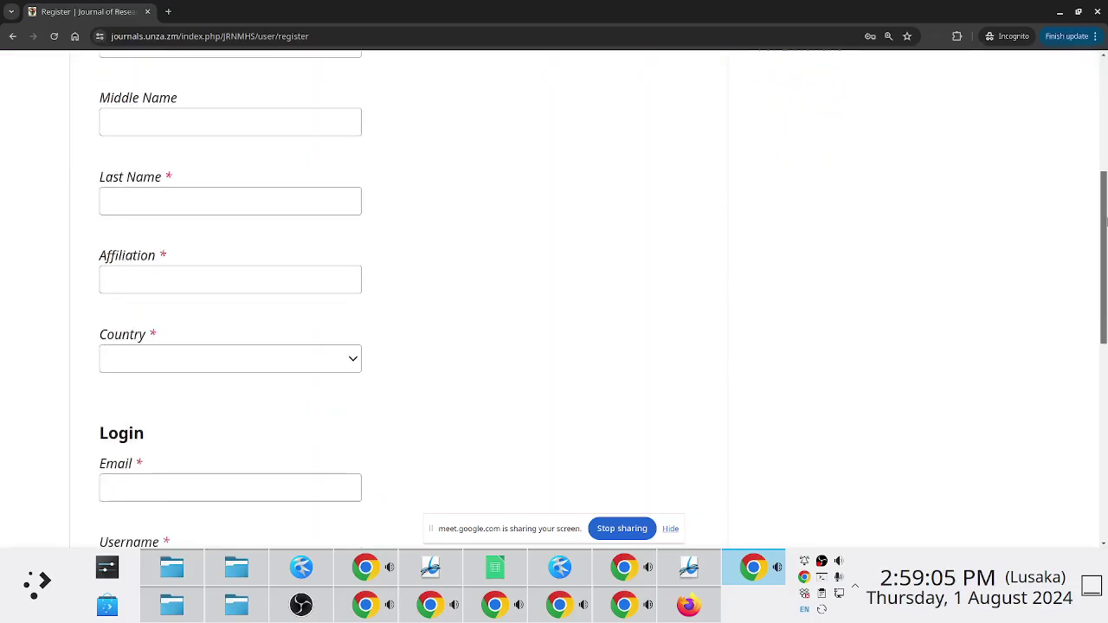
{"action": "left_click_drag", "start_coordinate": [1105, 223], "coordinate": [1085, 147]}
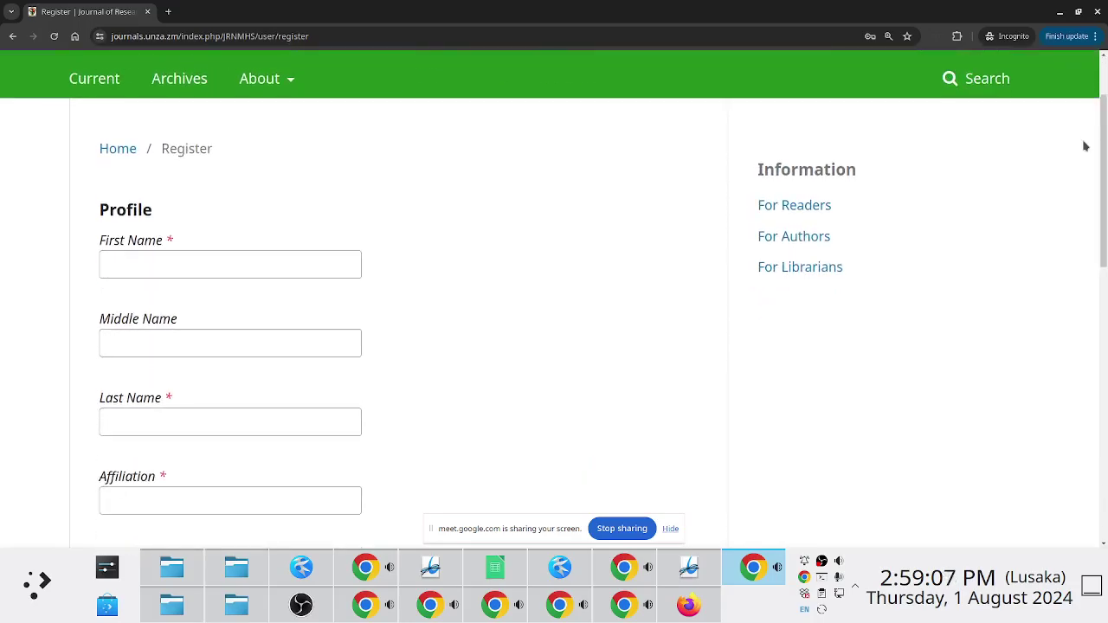
{"action": "left_click", "coordinate": [276, 268]}
{"action": "left_click", "coordinate": [322, 344]}
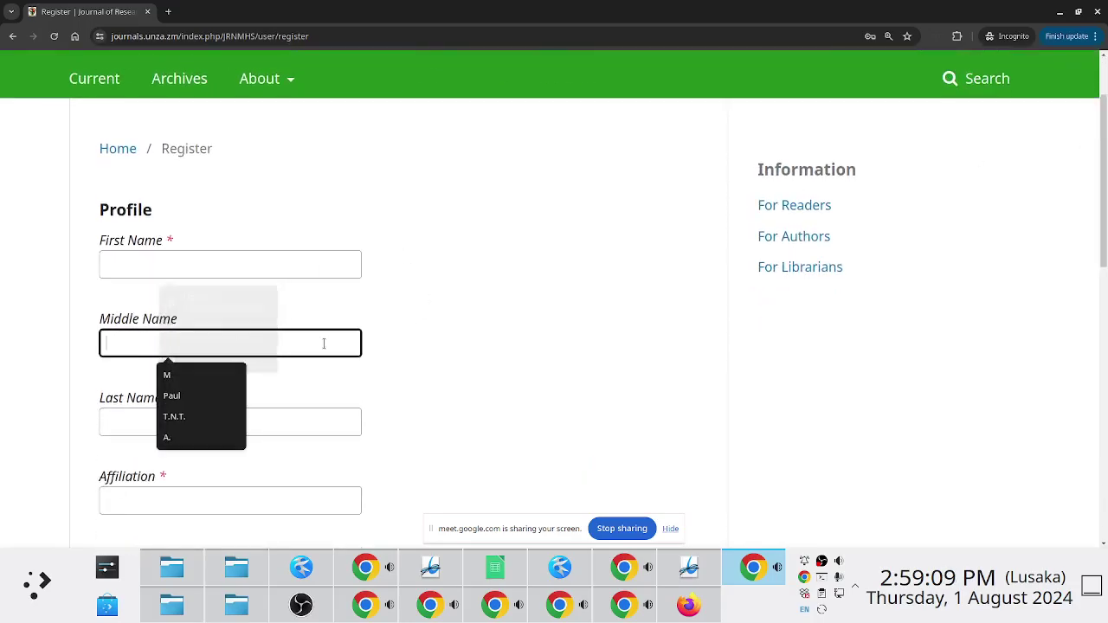
{"action": "left_click", "coordinate": [259, 269]}
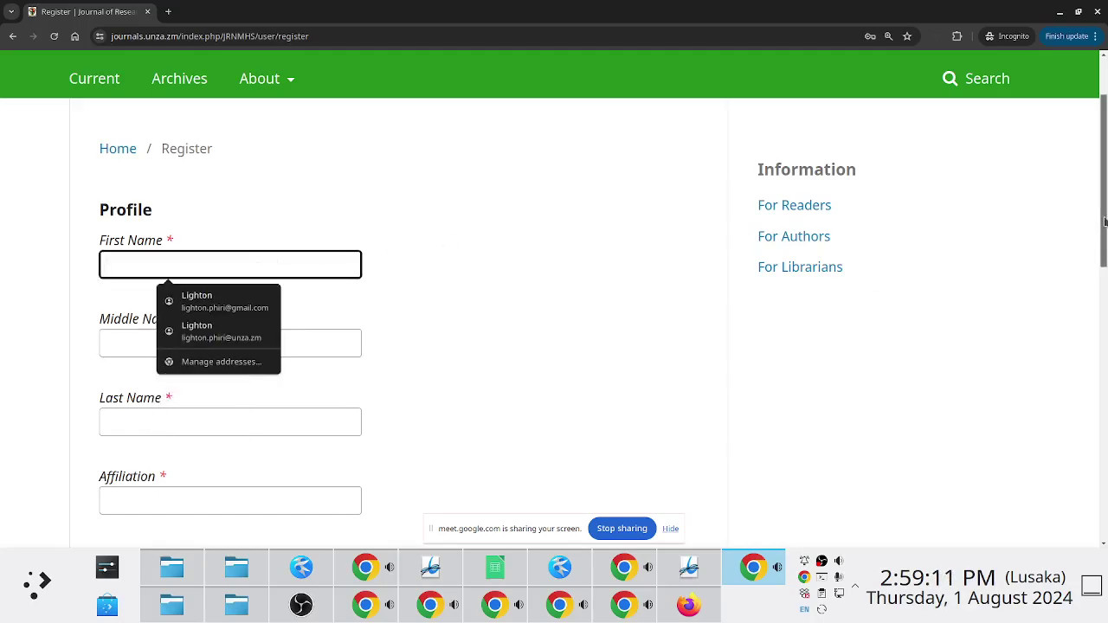
{"action": "scroll", "coordinate": [1105, 223], "scroll_direction": "down", "scroll_amount": 3}
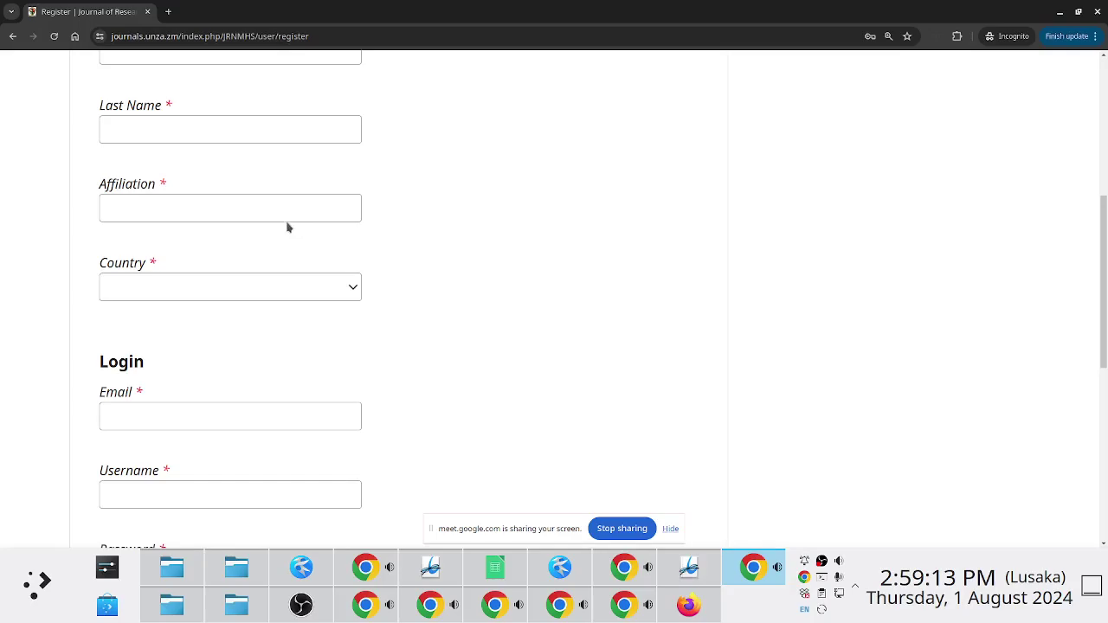
{"action": "scroll", "coordinate": [1105, 364], "scroll_direction": "down", "scroll_amount": 2}
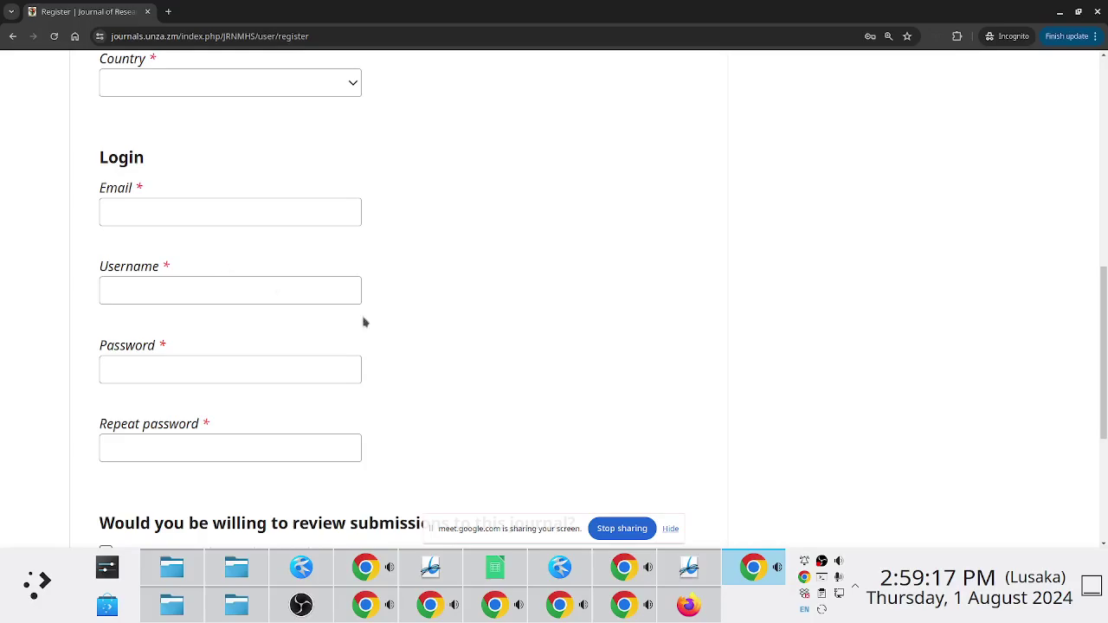
{"action": "left_click_drag", "start_coordinate": [1104, 270], "coordinate": [1077, 90]}
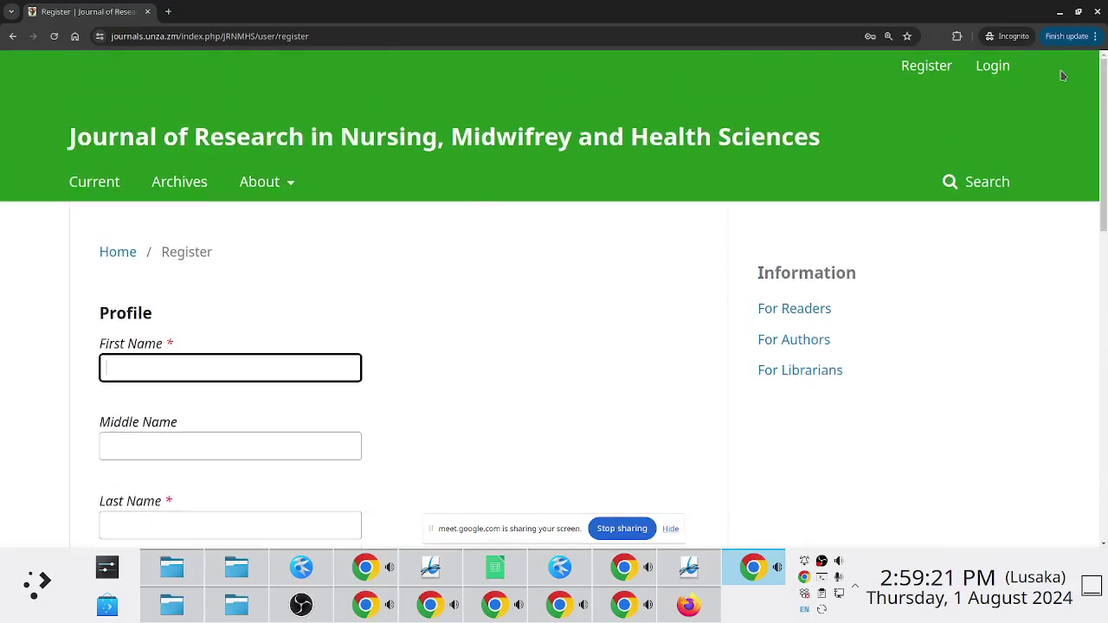
- Return to the public Submissions page and log in with the account's username and password
{"action": "mouse_move", "coordinate": [259, 182]}
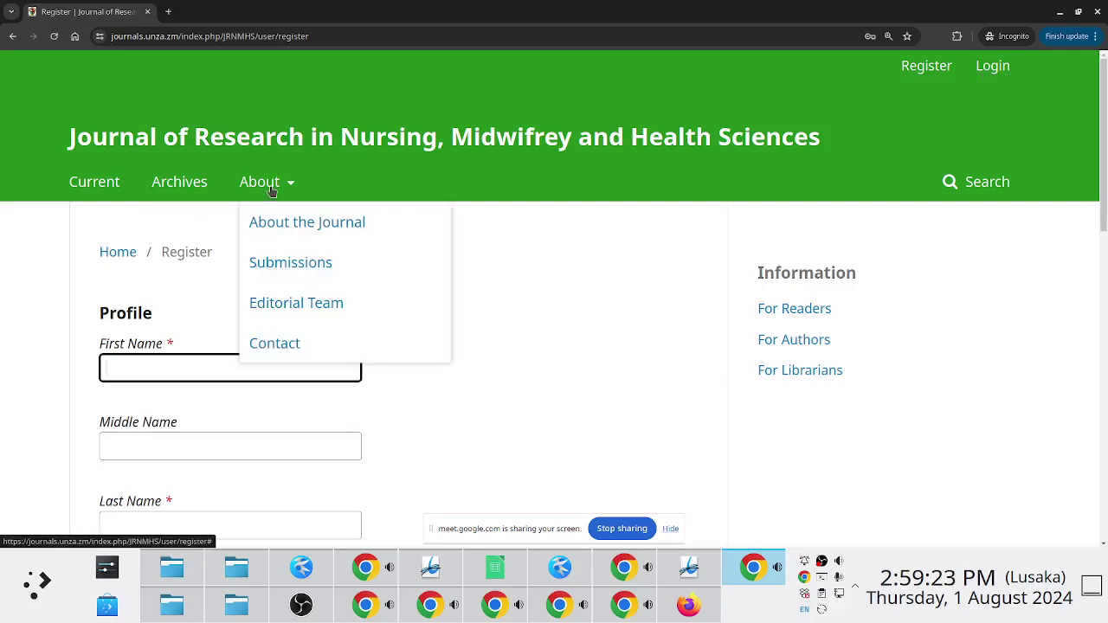
{"action": "left_click", "coordinate": [284, 268]}
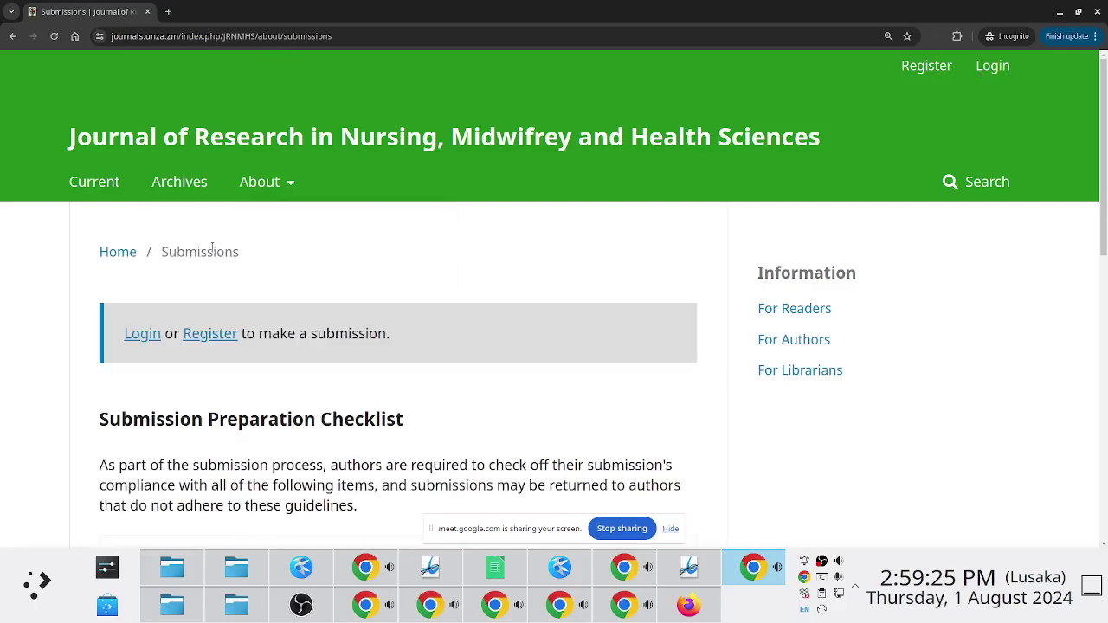
{"action": "left_click", "coordinate": [140, 341]}
{"action": "left_click", "coordinate": [138, 337]}
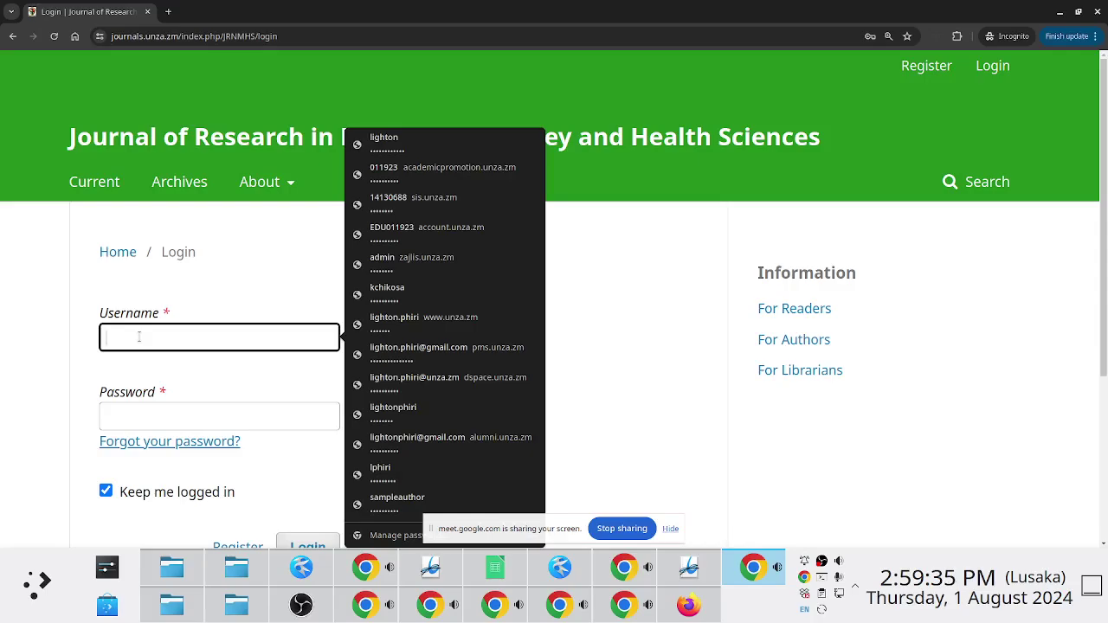
{"action": "type", "text": "lighton"}
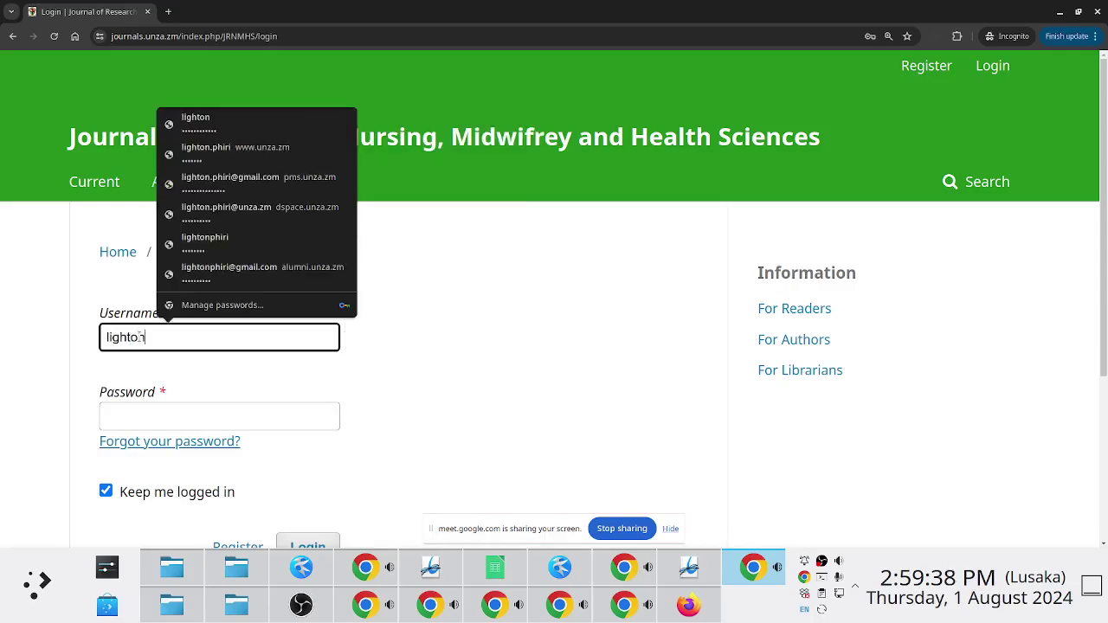
{"action": "key", "text": "Tab"}
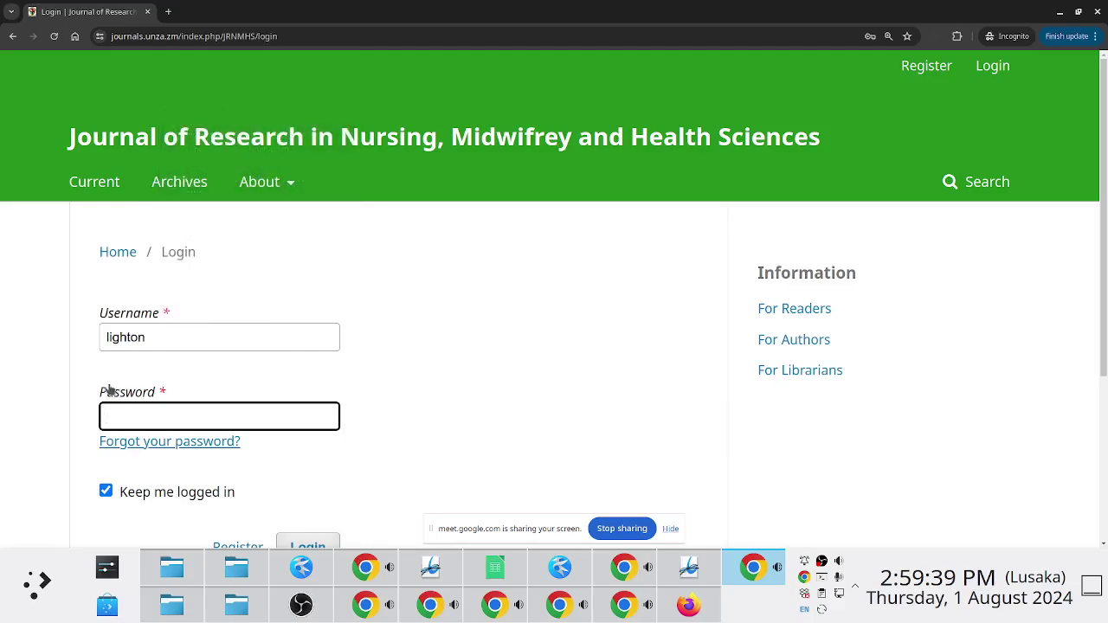
{"action": "left_click", "coordinate": [173, 337]}
{"action": "left_click", "coordinate": [147, 417]}
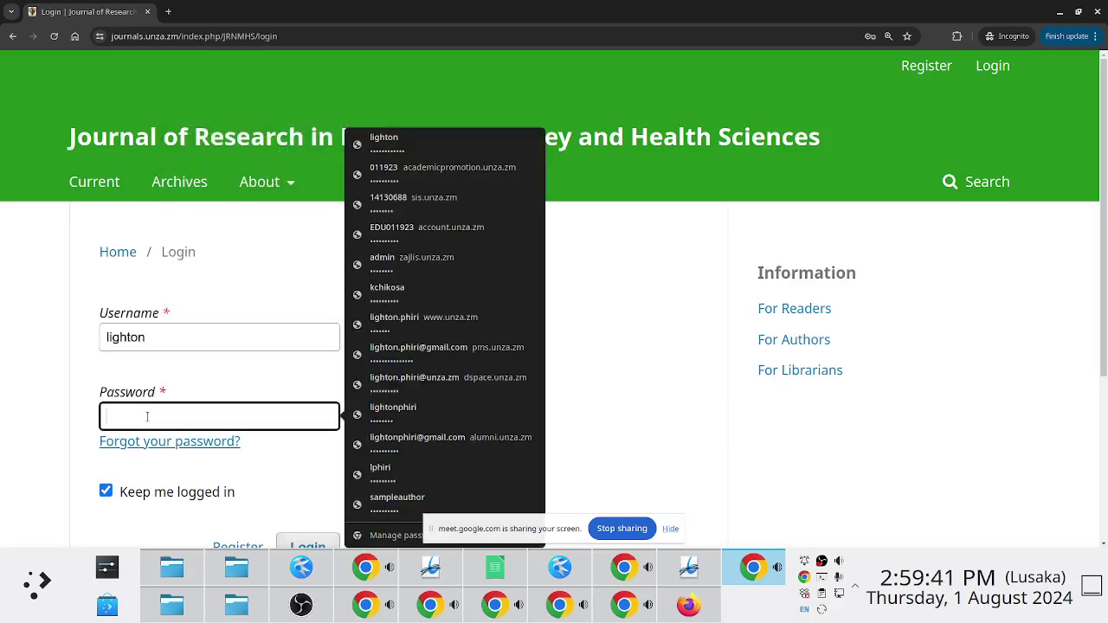
{"action": "type", "text": "***********"}
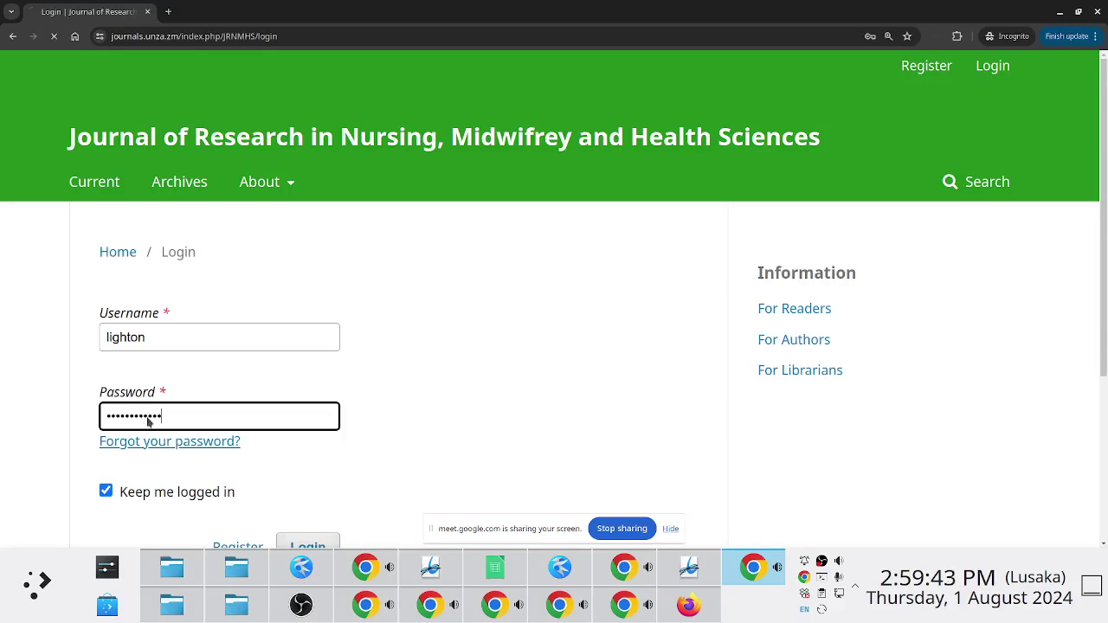
{"action": "key", "text": "Return"}
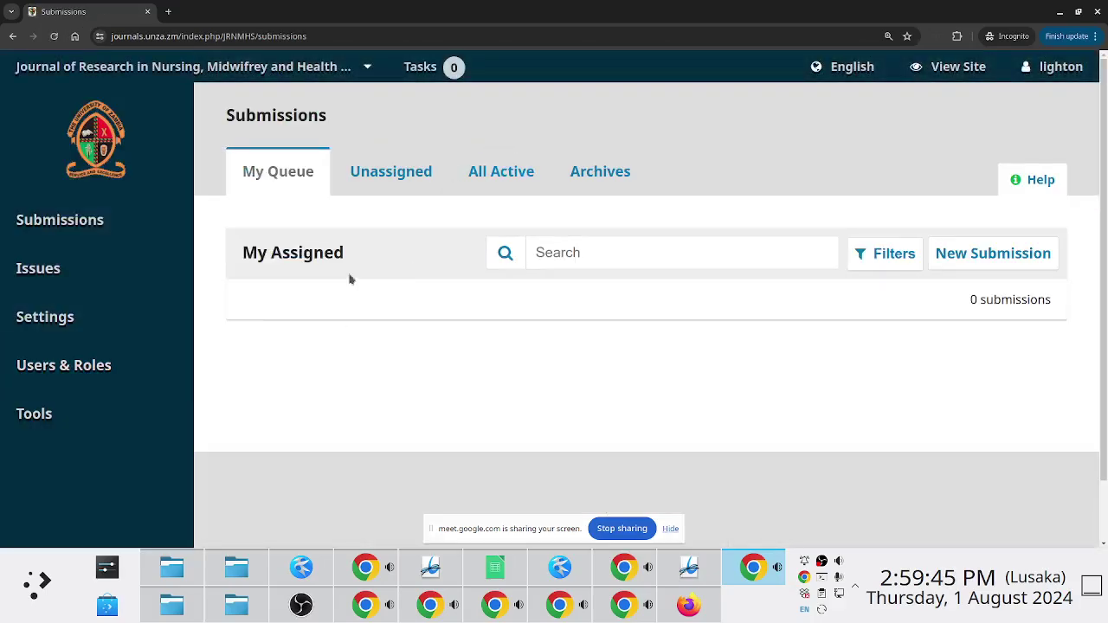
- Switch back to the browser window with the saved site access settings and show it in full screen
{"action": "key", "text": "alt+Tab"}
{"action": "key", "text": "alt+Tab"}
{"action": "key", "text": "alt+Tab"}
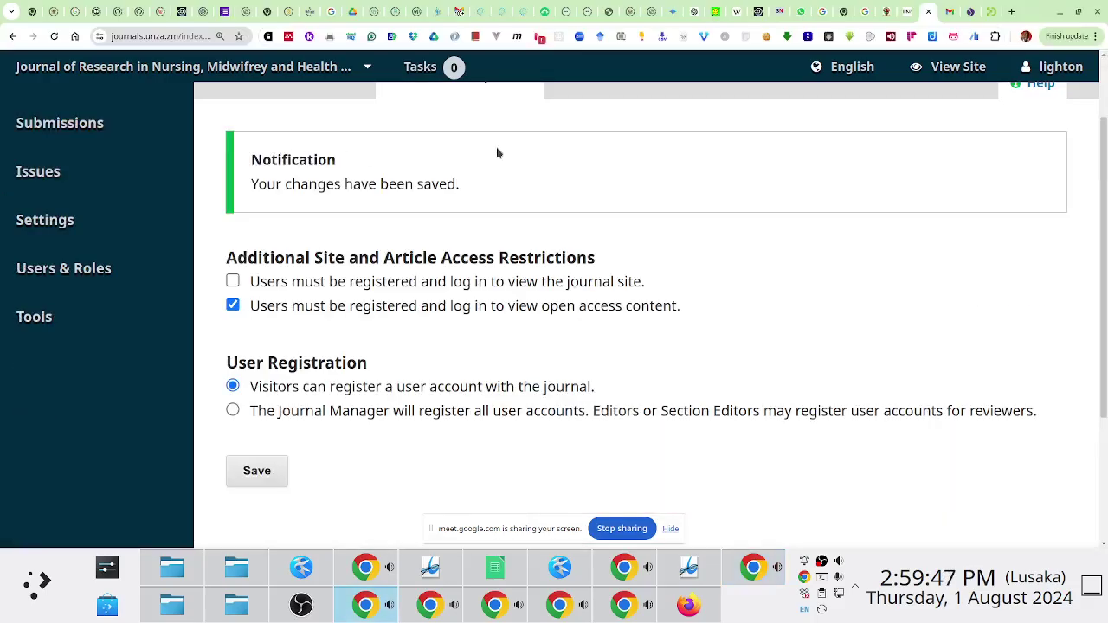
{"action": "key", "text": "F11"}
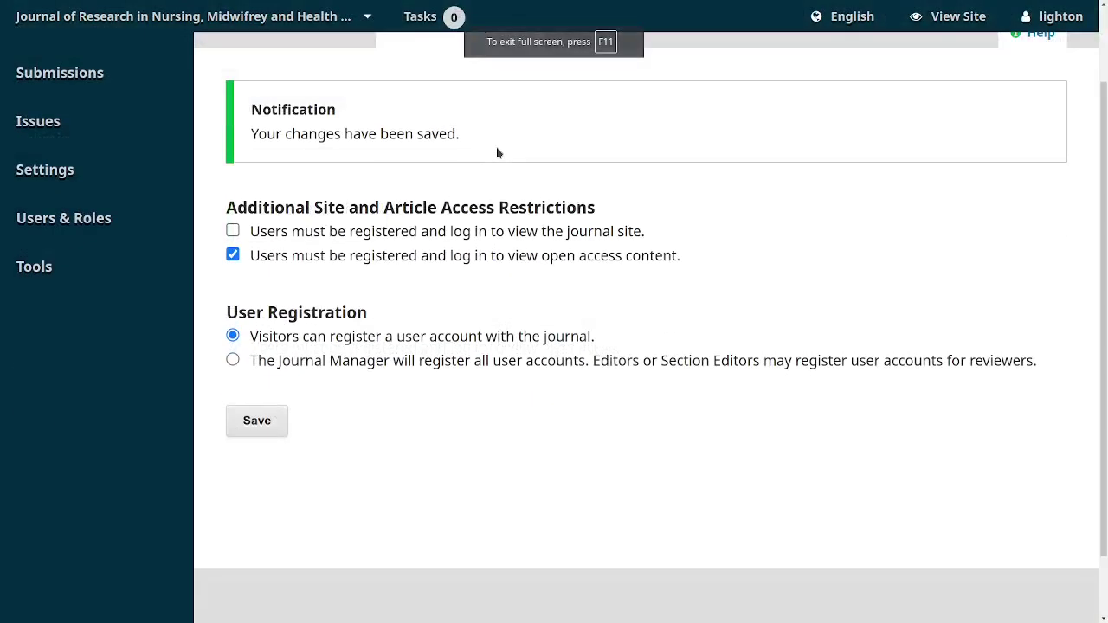
- Open the journal's Submissions list and start a new submission
{"action": "left_click", "coordinate": [45, 72]}
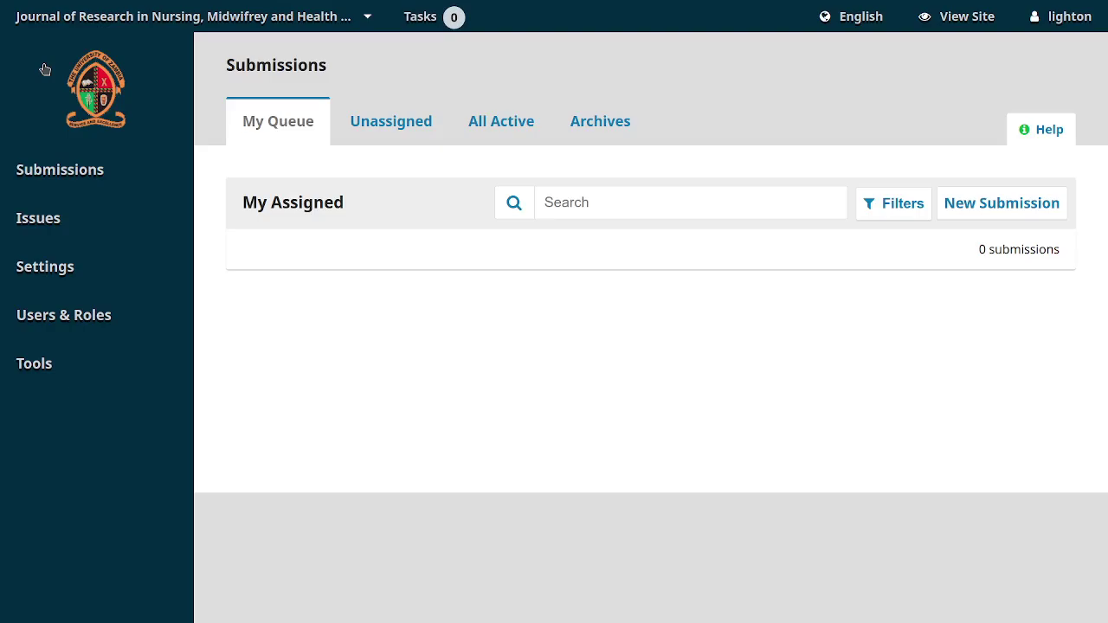
{"action": "left_click", "coordinate": [54, 173]}
{"action": "left_click", "coordinate": [999, 203]}
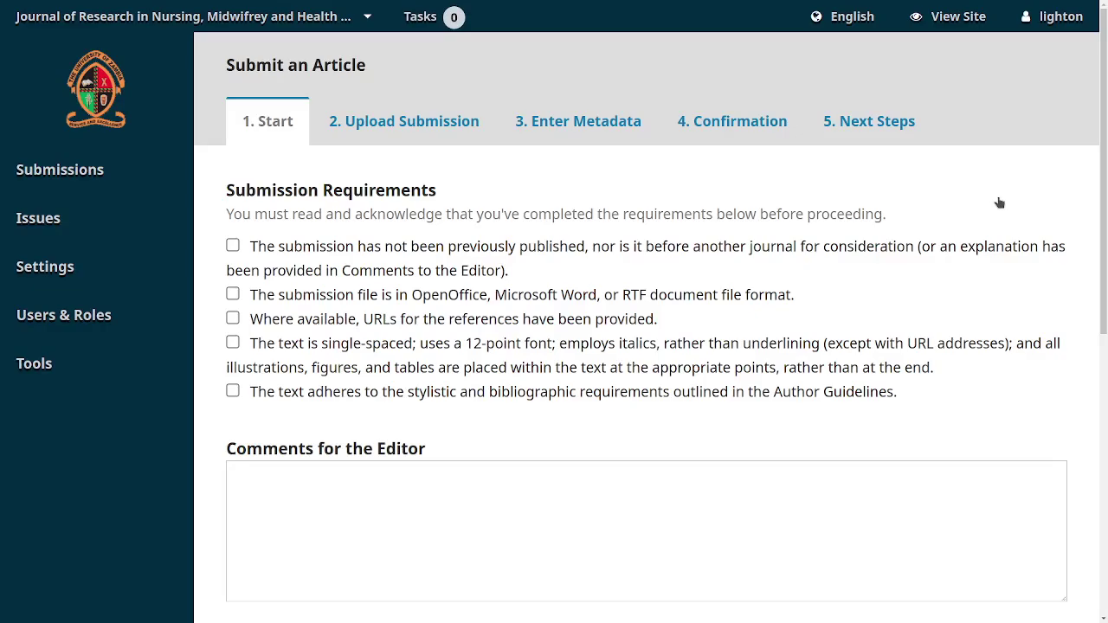
- Switch from the submission form to the presentation window showing the OJS Features slide
{"action": "key", "text": "alt+Tab"}
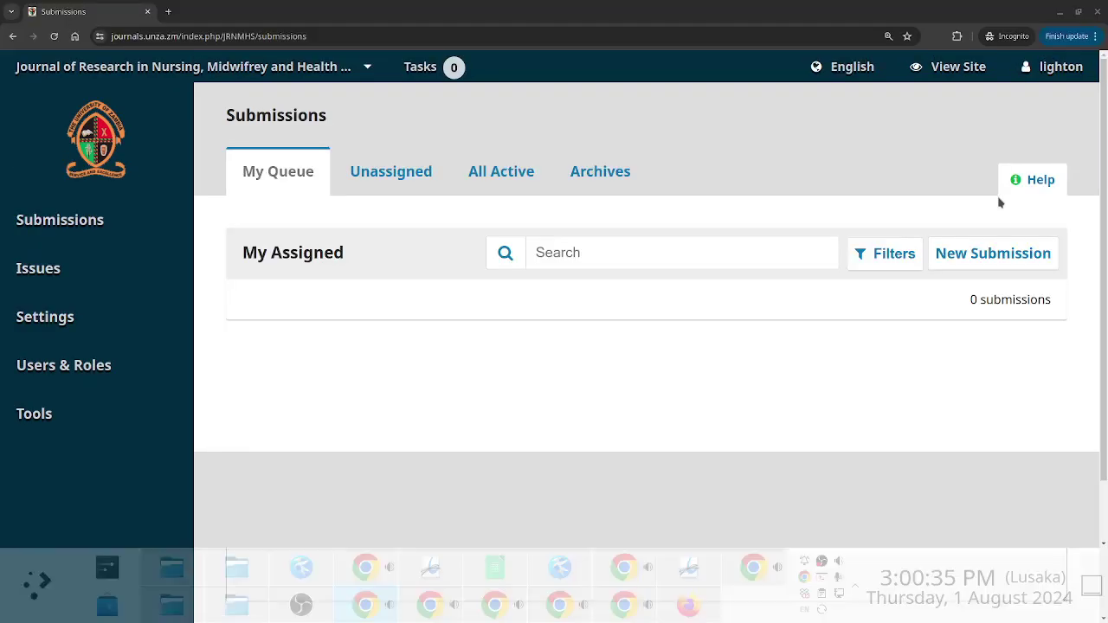
{"action": "key", "text": "alt+Tab"}
{"action": "key", "text": "alt+Tab"}
{"action": "key", "text": "alt+Tab"}
{"action": "key", "text": "alt+Tab"}
{"action": "key", "text": "alt+Tab"}
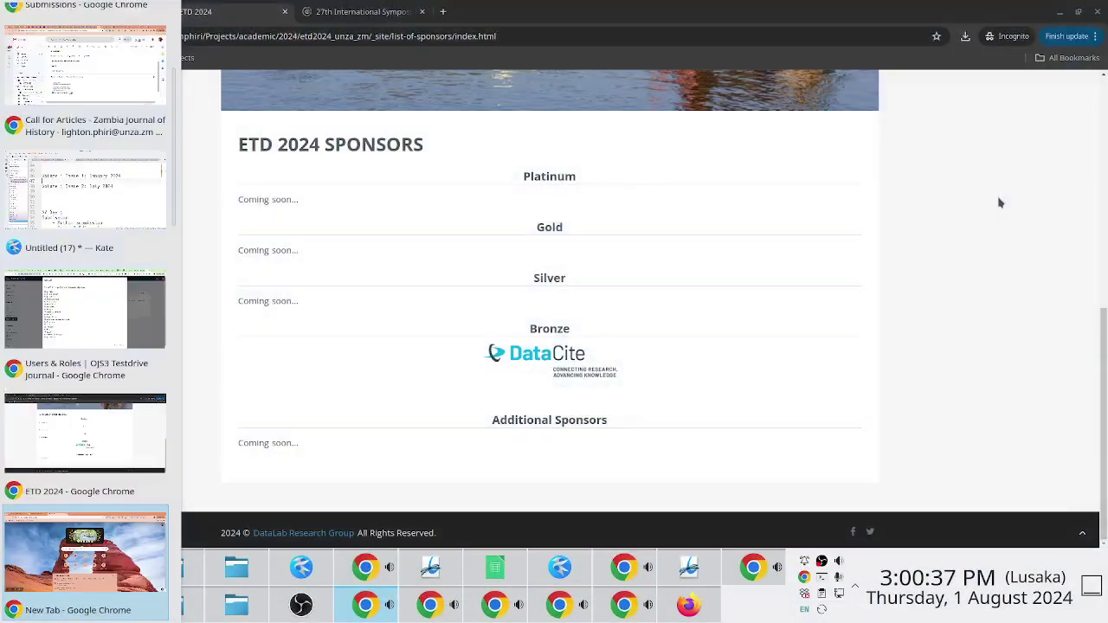
{"action": "key", "text": "alt+Tab"}
{"action": "key", "text": "alt+Tab"}
{"action": "key", "text": "alt+Tab"}
{"action": "key", "text": "alt+Tab"}
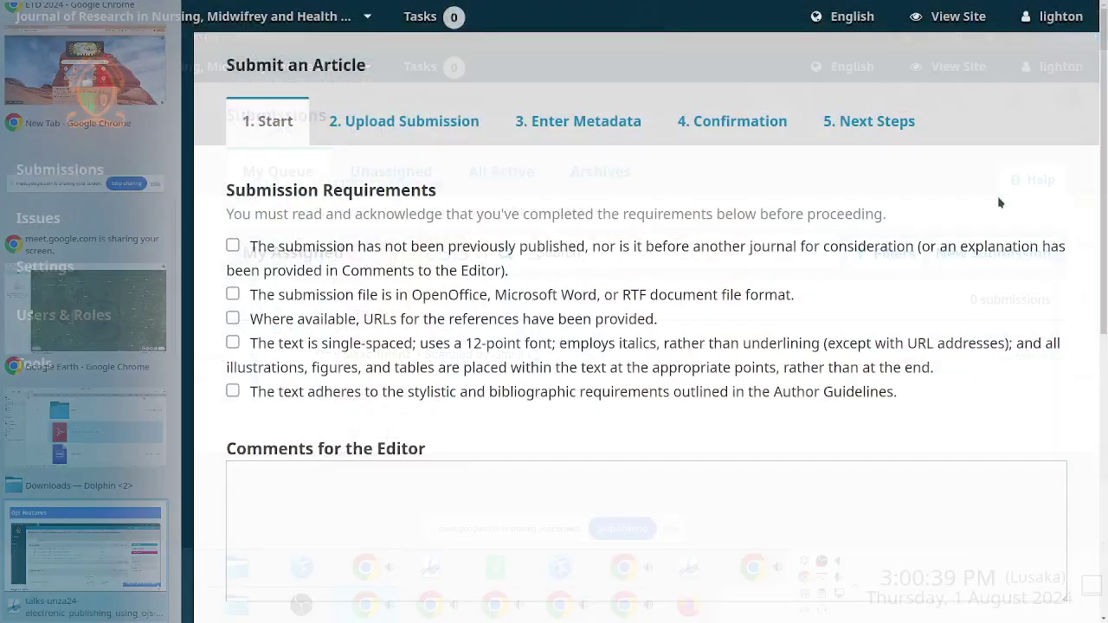
{"action": "key", "text": "alt+Tab"}
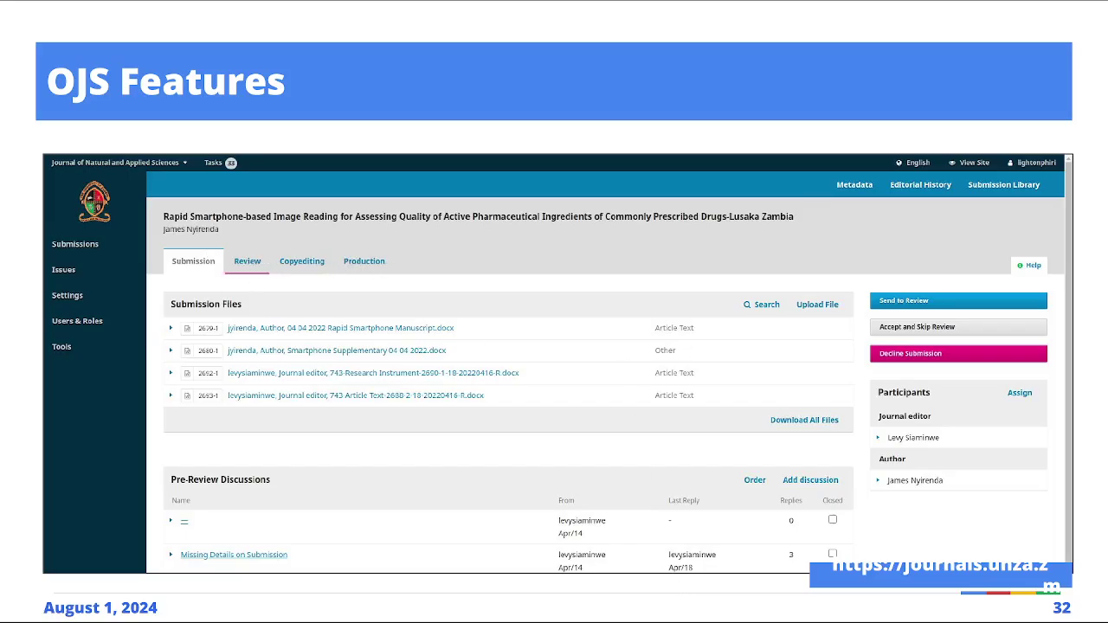
- Switch back to the browser window with the Submit an Article form and look over its submission stages
{"action": "key", "text": "alt+Tab"}
{"action": "key", "text": "alt+Tab"}
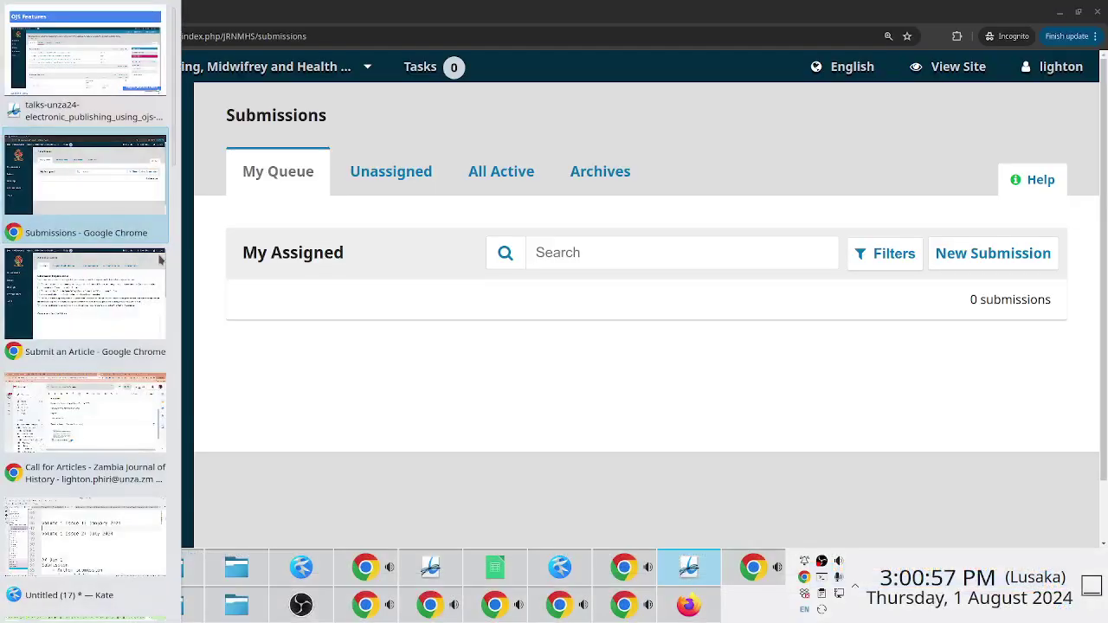
{"action": "key", "text": "alt+Tab"}
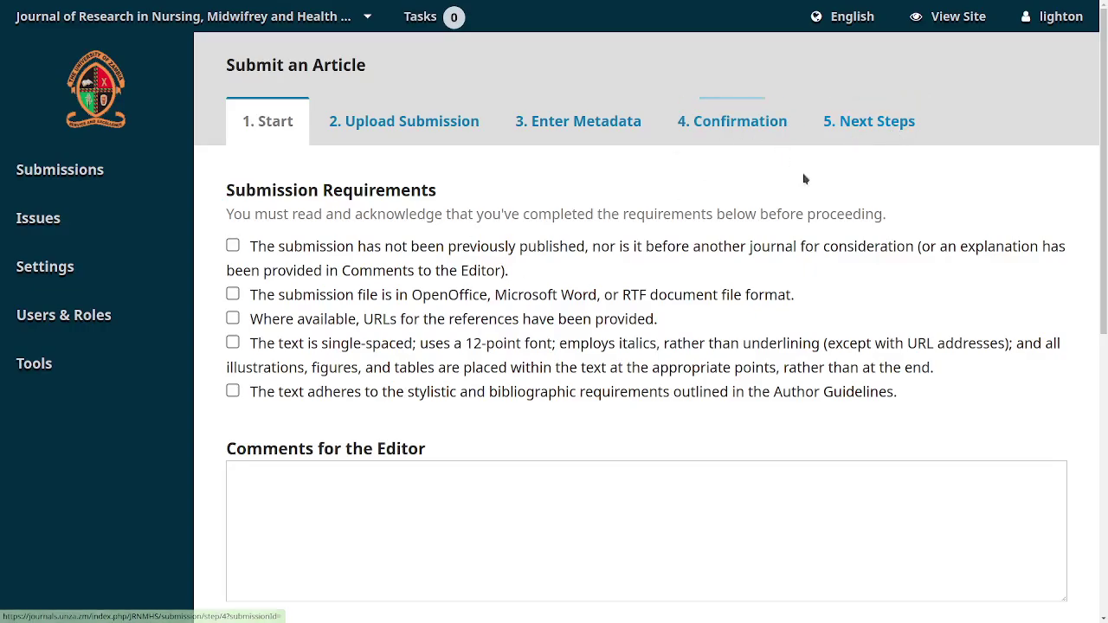
{"action": "left_click_drag", "start_coordinate": [1103, 117], "coordinate": [1099, 52]}
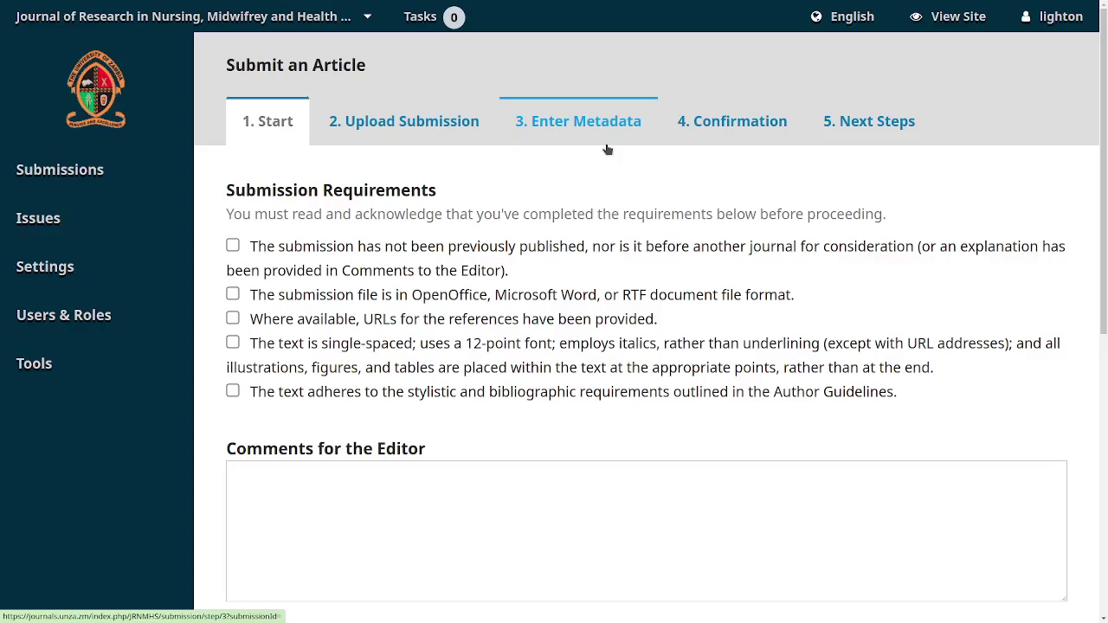
- Start another new submission from the Submissions list and tick all five submission requirements
{"action": "left_click", "coordinate": [91, 171]}
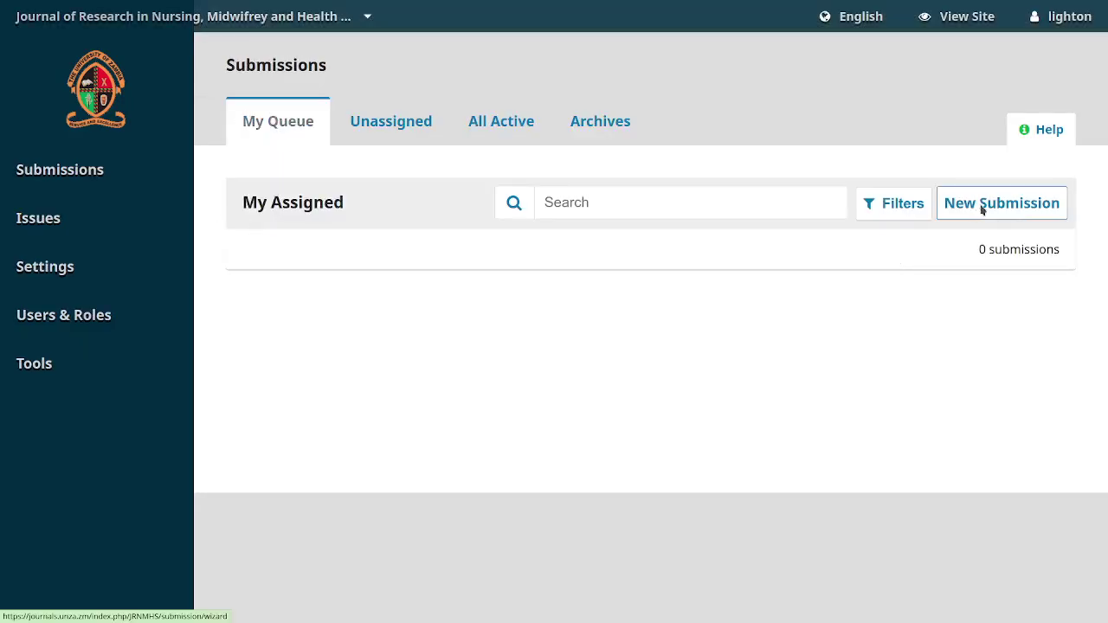
{"action": "left_click", "coordinate": [983, 205]}
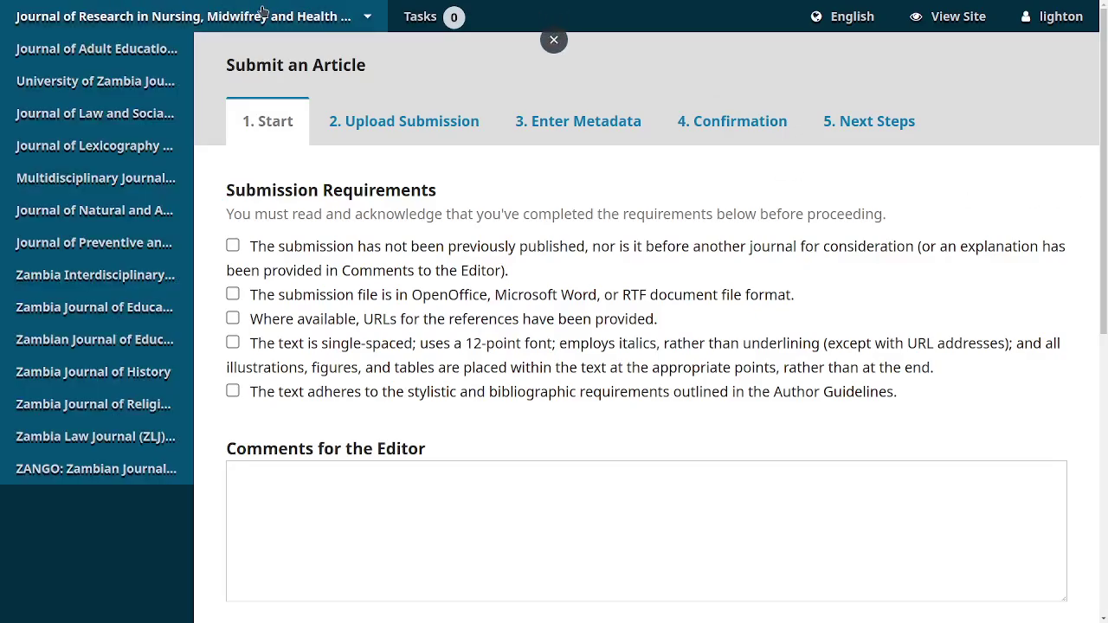
{"action": "left_click", "coordinate": [233, 246]}
{"action": "left_click", "coordinate": [233, 294]}
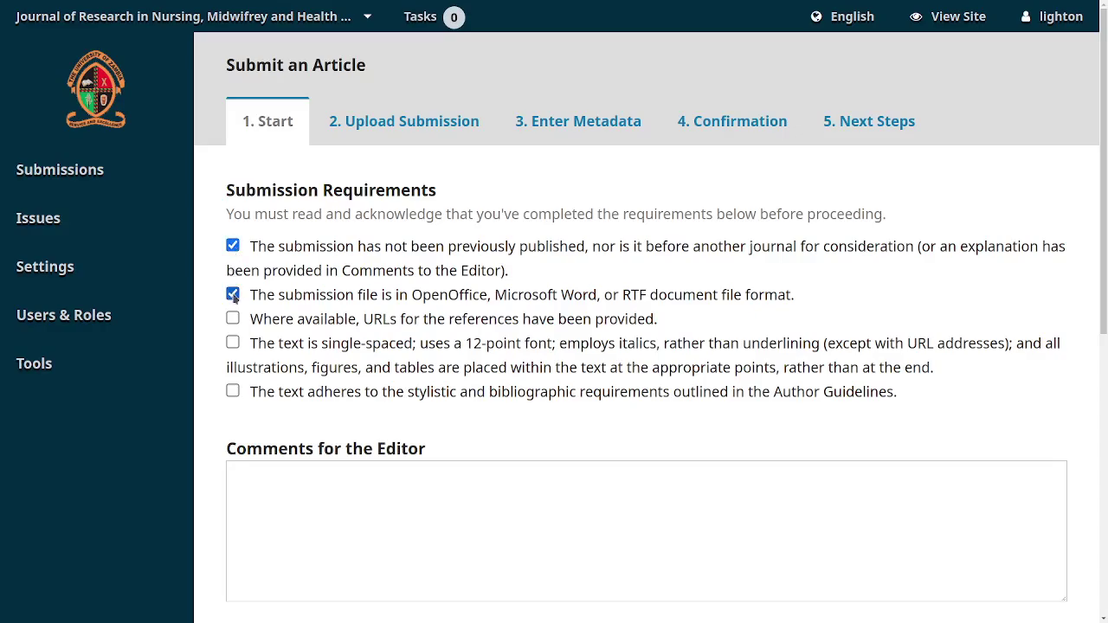
{"action": "left_click", "coordinate": [233, 319]}
{"action": "left_click", "coordinate": [233, 343]}
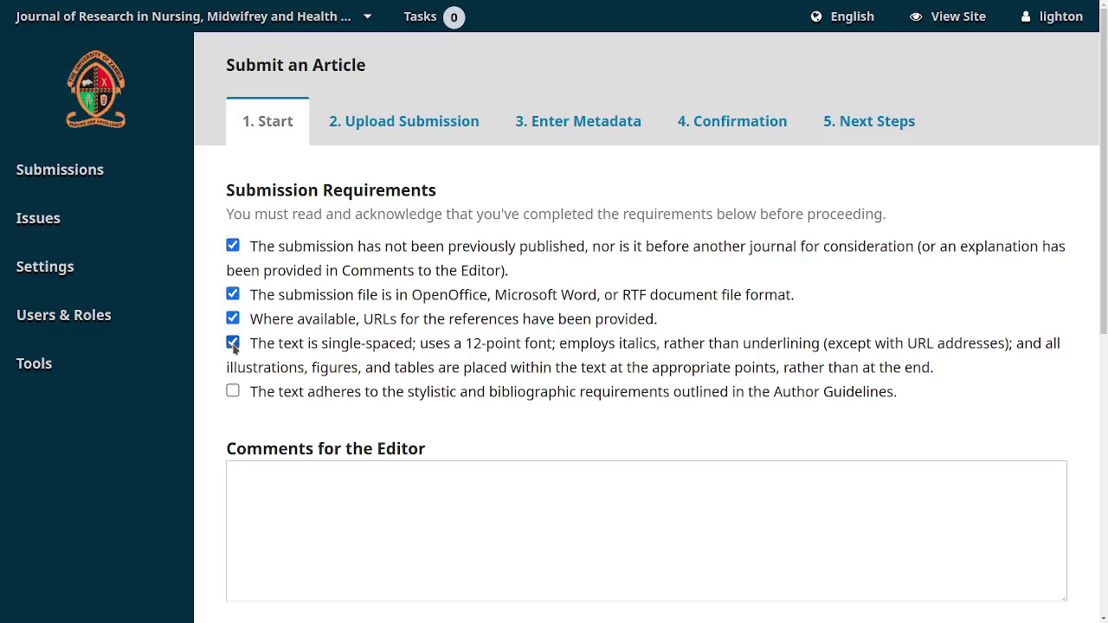
{"action": "left_click", "coordinate": [233, 394]}
- Open the Submission section of the journal's Workflow settings and highlight the first item of the Submission Preparation Checklist
{"action": "mouse_move", "coordinate": [194, 321]}
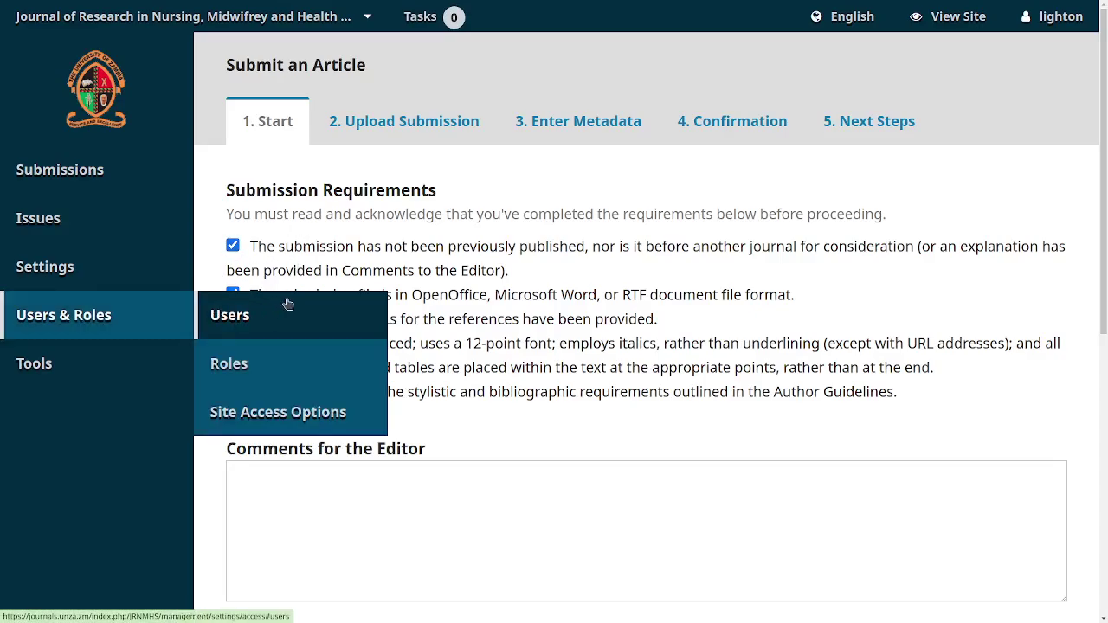
{"action": "mouse_move", "coordinate": [112, 260]}
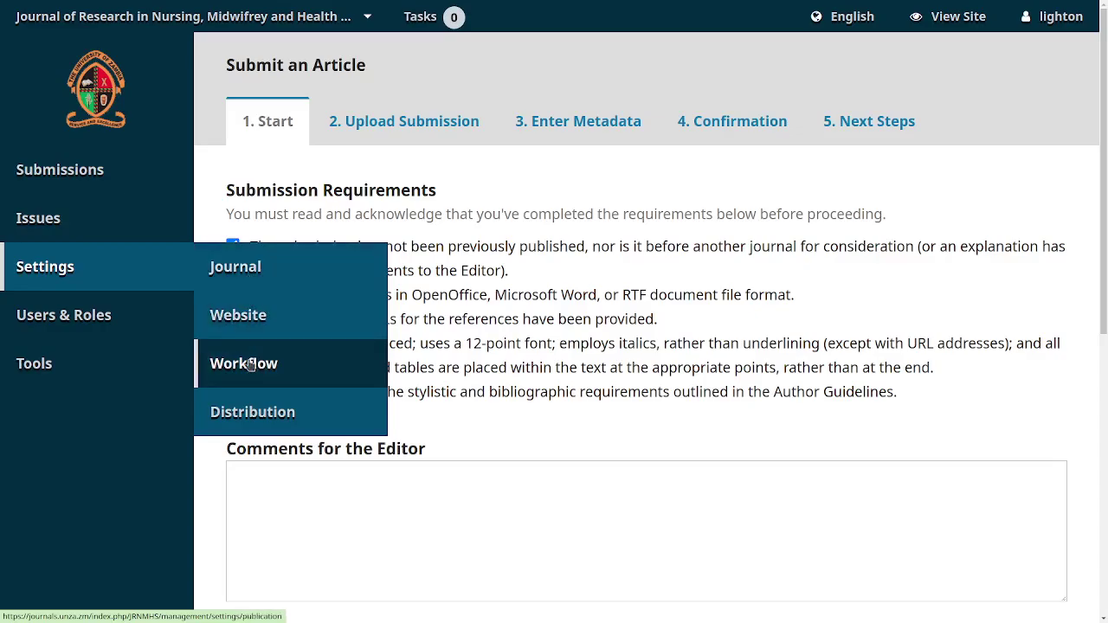
{"action": "left_click", "coordinate": [249, 365]}
{"action": "key", "text": "Return"}
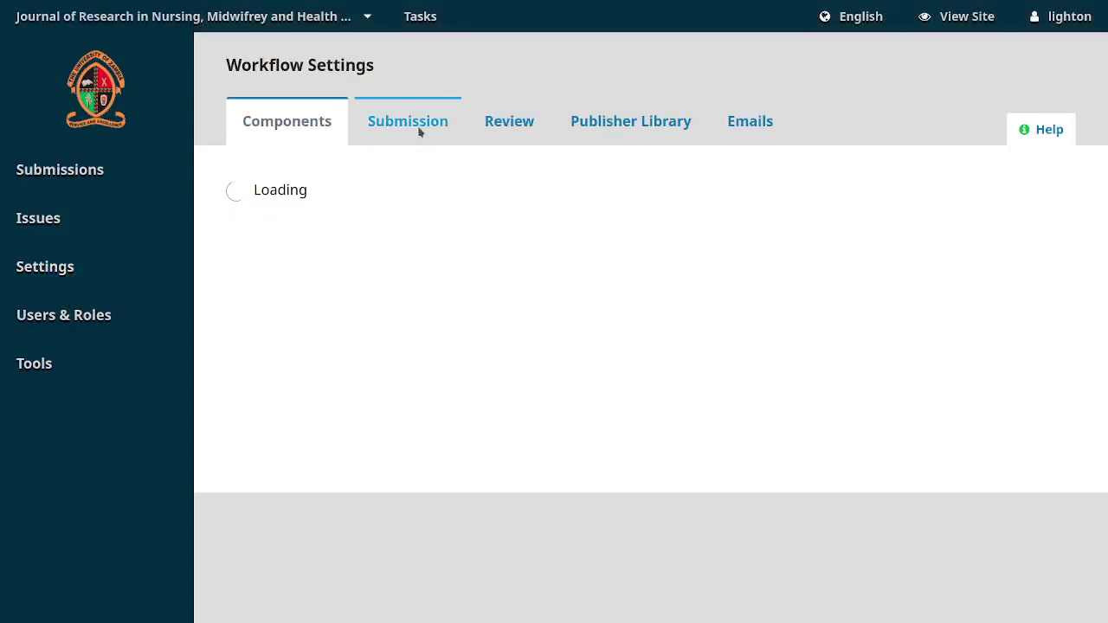
{"action": "left_click", "coordinate": [419, 132]}
{"action": "left_click_drag", "start_coordinate": [1103, 150], "coordinate": [1103, 223]}
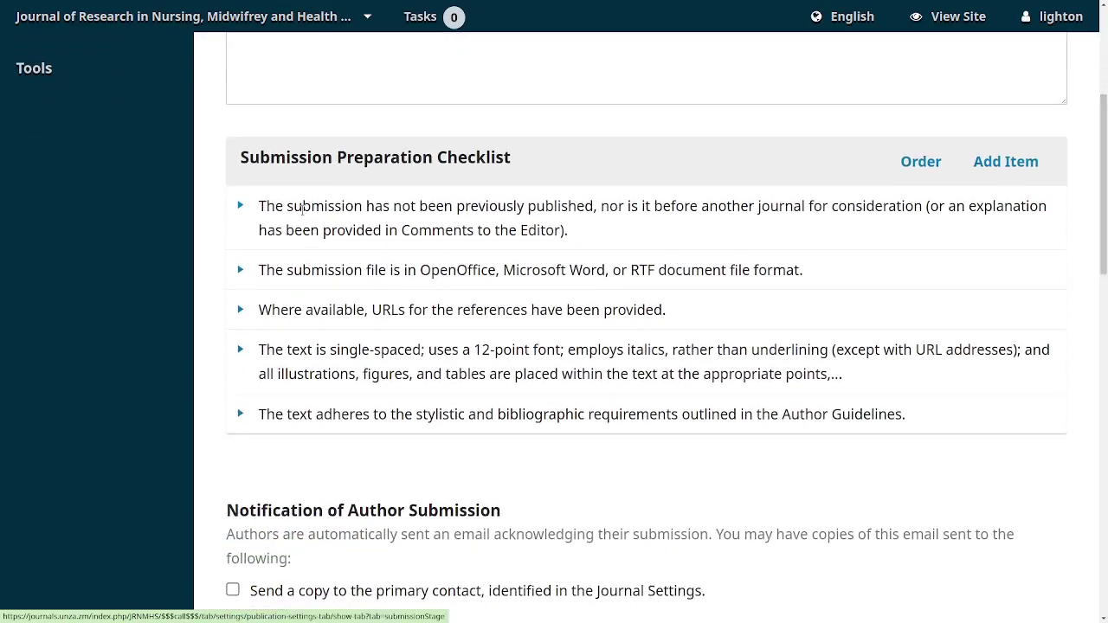
{"action": "left_click_drag", "start_coordinate": [259, 206], "coordinate": [599, 244]}
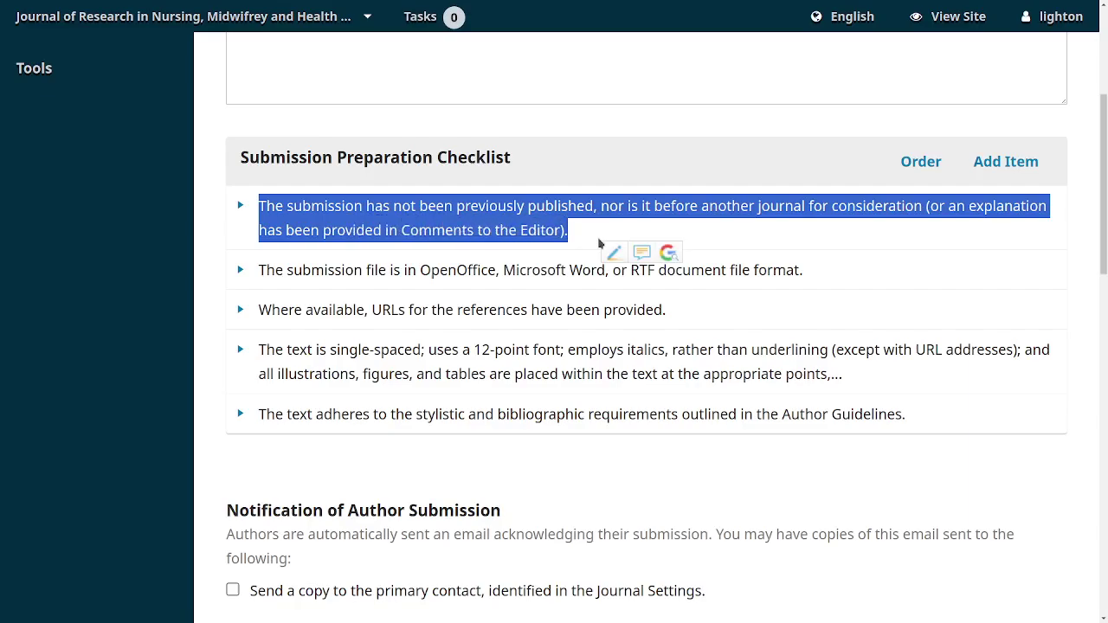
- Change the checklist item on file formats to "The submission file is in PDF document file format." and save it
{"action": "left_click", "coordinate": [240, 271]}
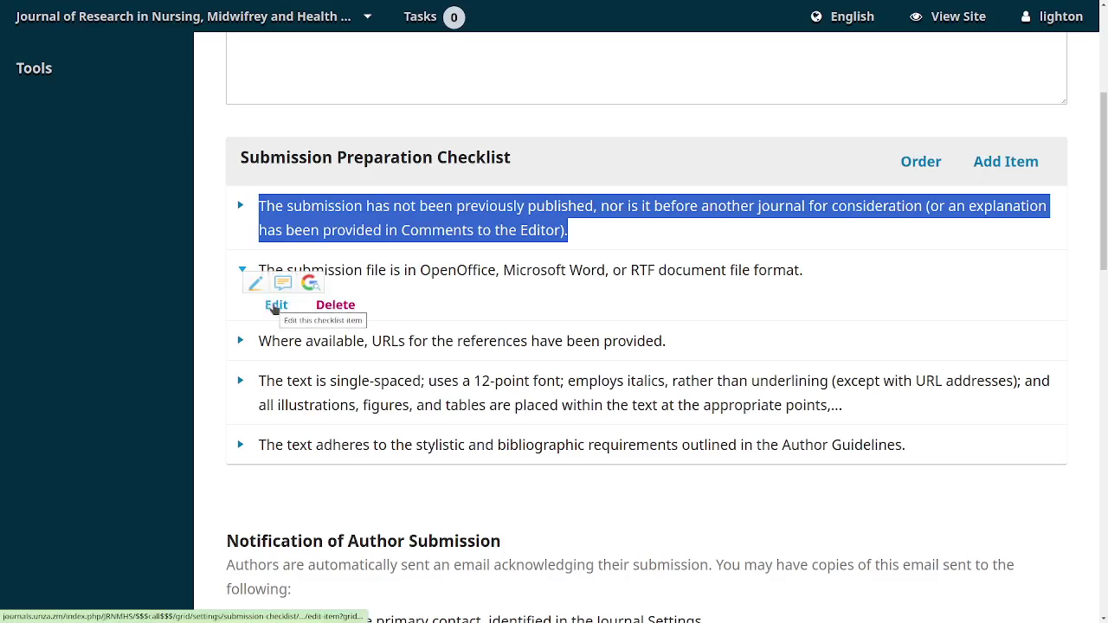
{"action": "left_click", "coordinate": [274, 305]}
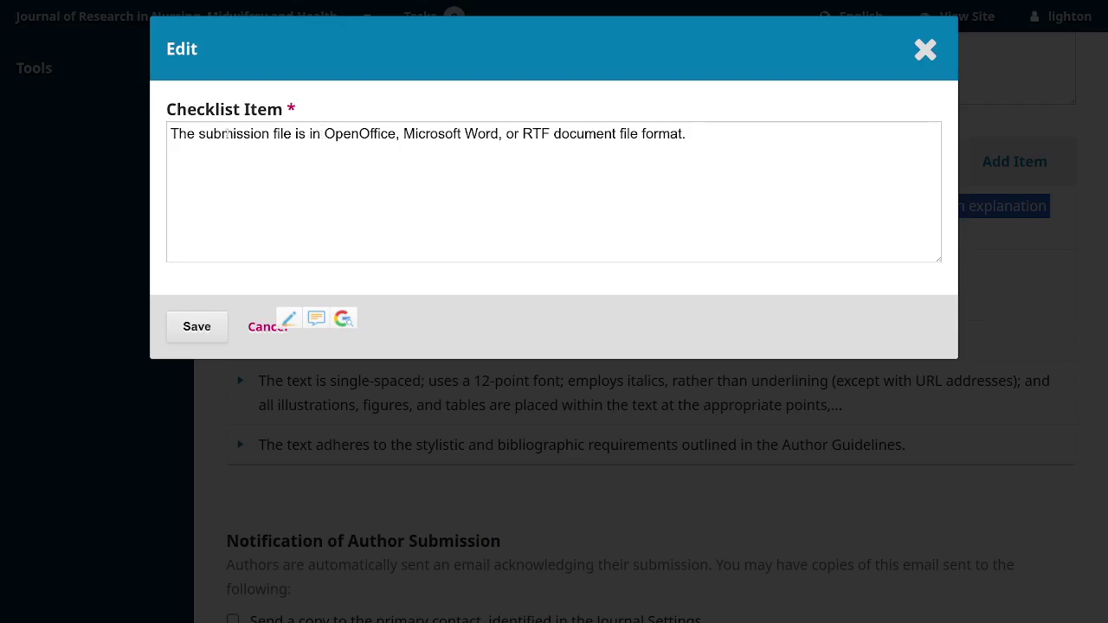
{"action": "left_click", "coordinate": [223, 133]}
{"action": "key", "text": "ctrl+a"}
{"action": "key", "text": "Right"}
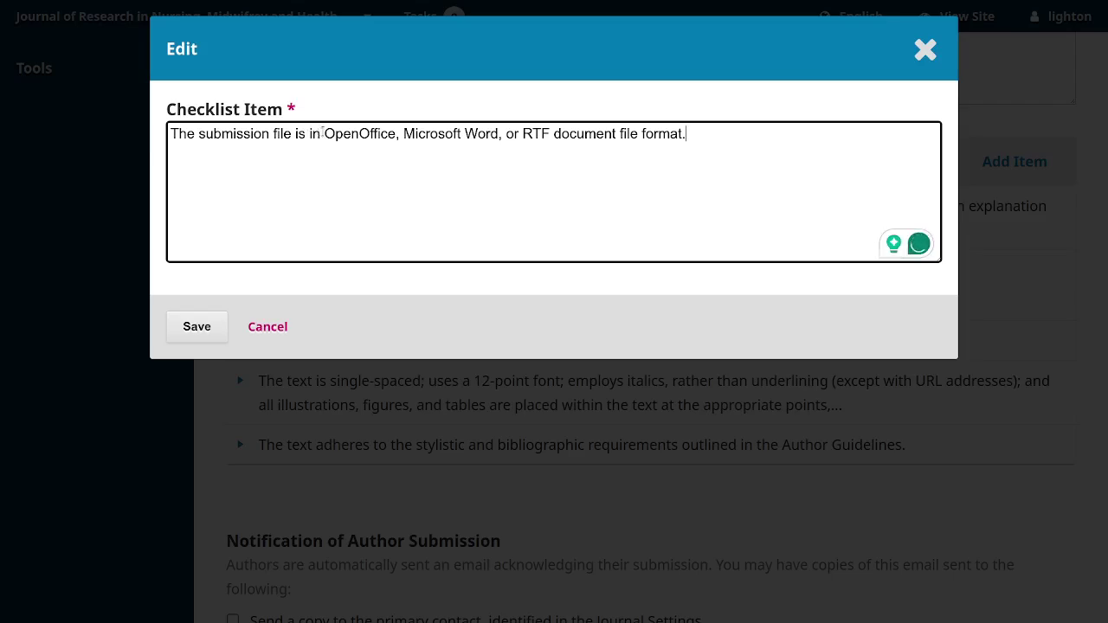
{"action": "left_click_drag", "start_coordinate": [324, 134], "coordinate": [548, 134]}
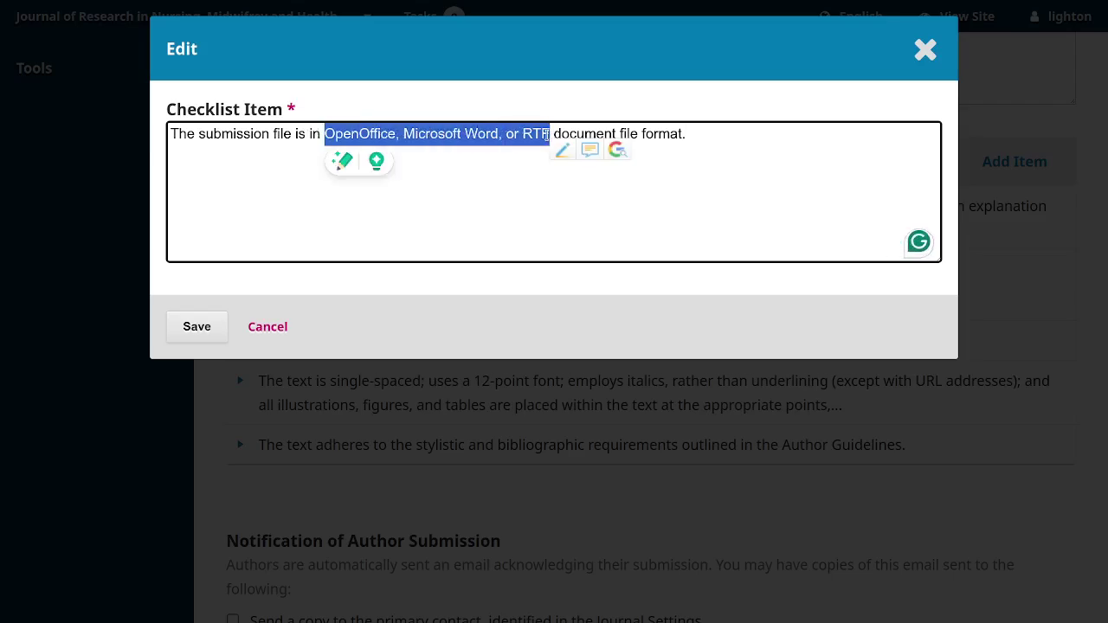
{"action": "type", "text": "PDF+"}
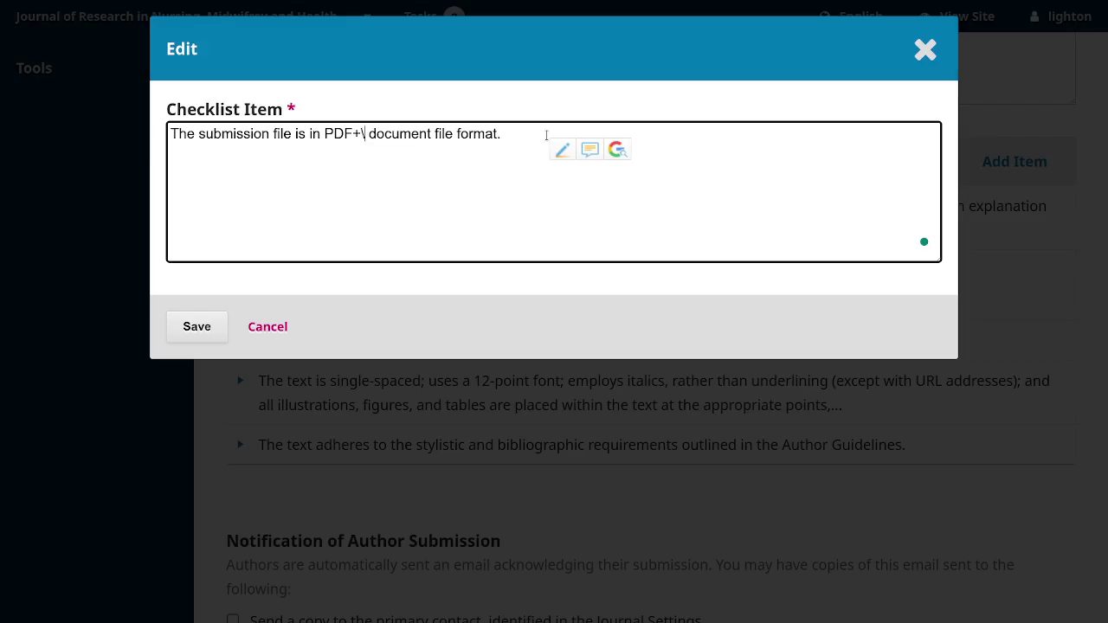
{"action": "key", "text": "BackSpace"}
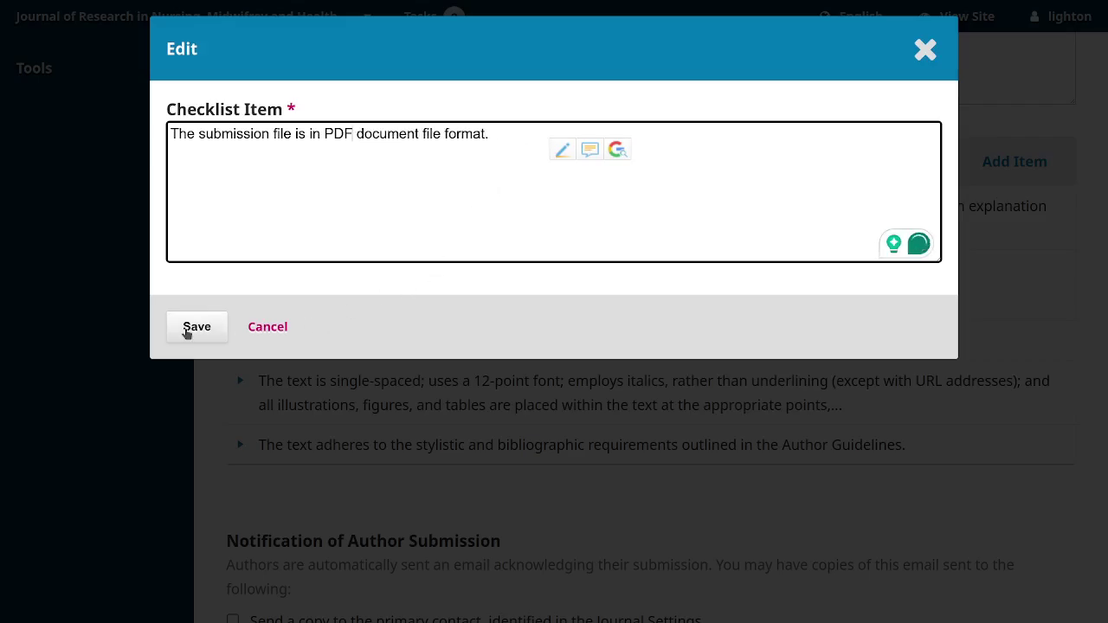
{"action": "left_click", "coordinate": [189, 330]}
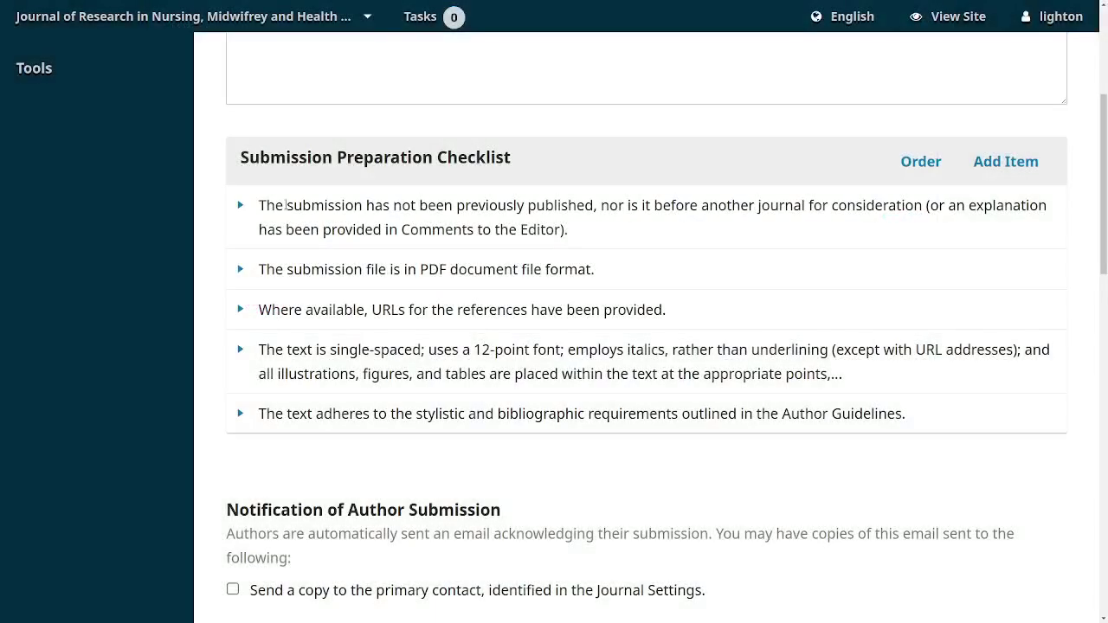
- Start a new submission and highlight the PDF file format and single-spaced, 12-point text requirements on its first stage
{"action": "mouse_move", "coordinate": [349, 73]}
{"action": "scroll", "coordinate": [650, 156], "scroll_direction": "up", "scroll_amount": 4}
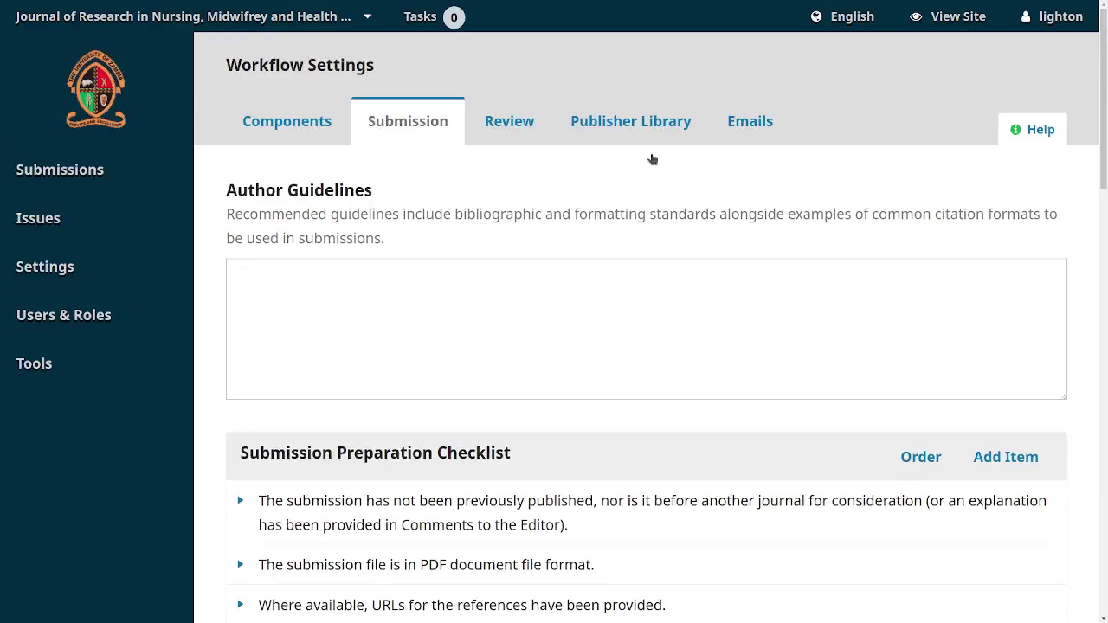
{"action": "left_click", "coordinate": [69, 173]}
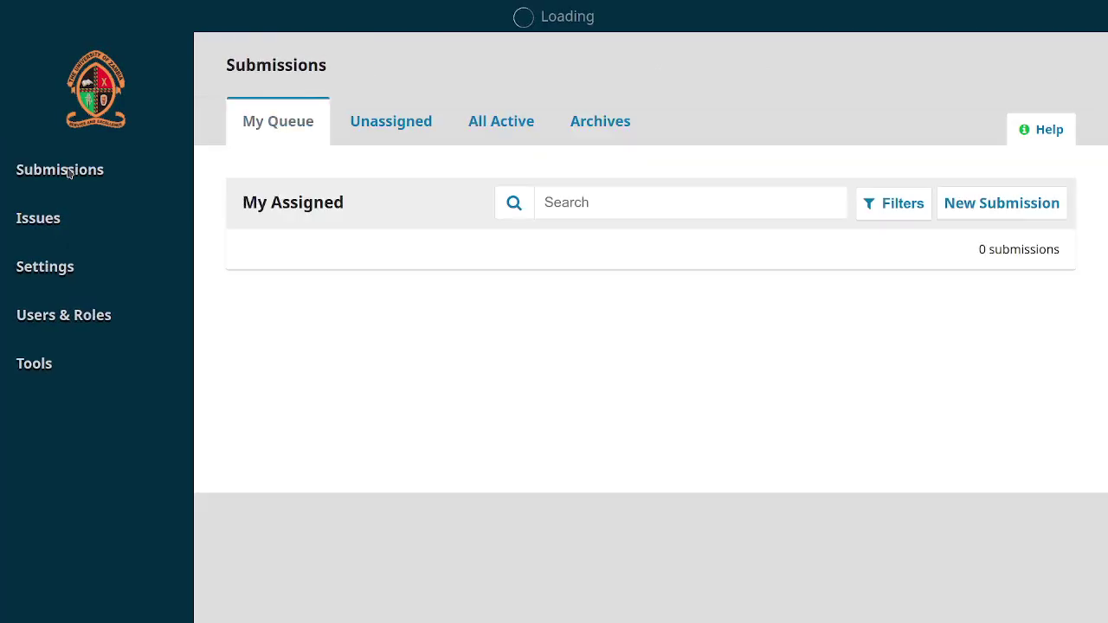
{"action": "left_click", "coordinate": [991, 213]}
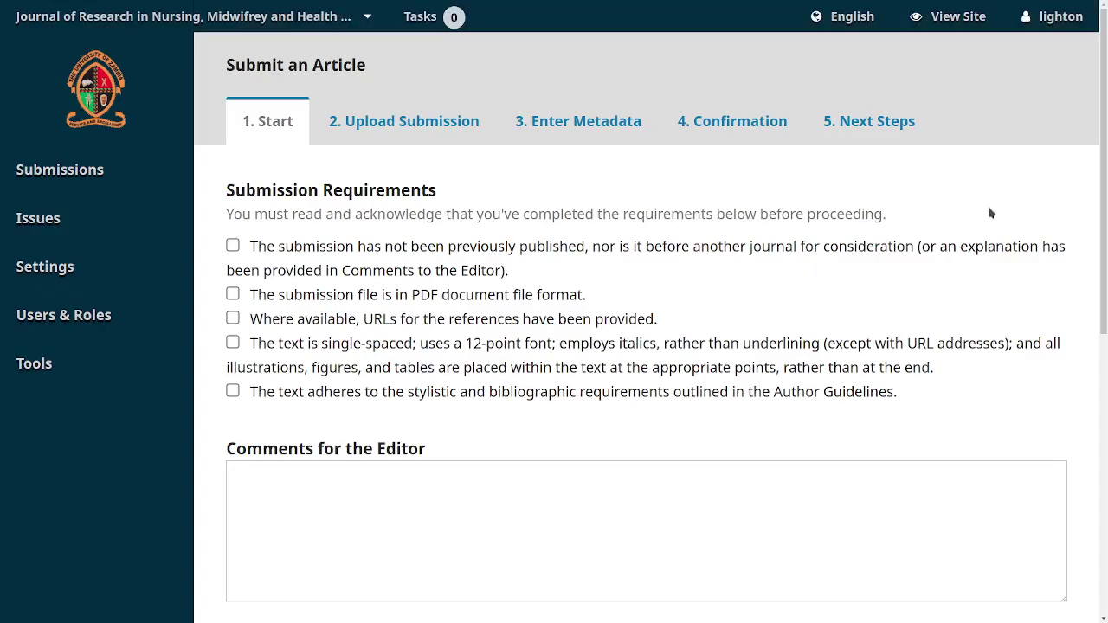
{"action": "left_click_drag", "start_coordinate": [588, 296], "coordinate": [254, 299]}
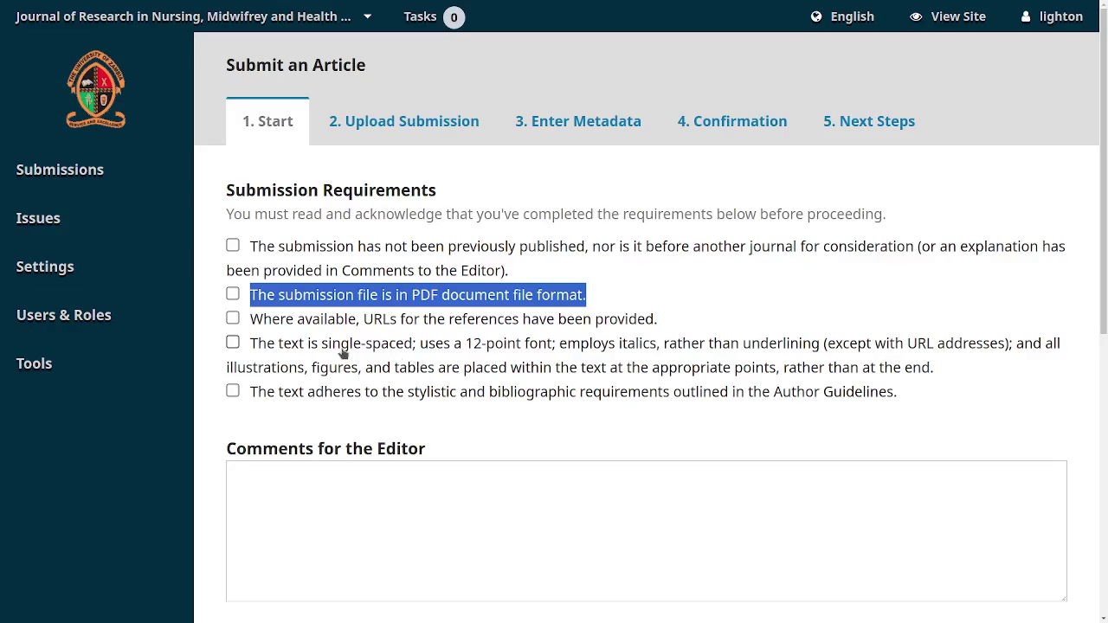
{"action": "left_click_drag", "start_coordinate": [256, 343], "coordinate": [526, 344]}
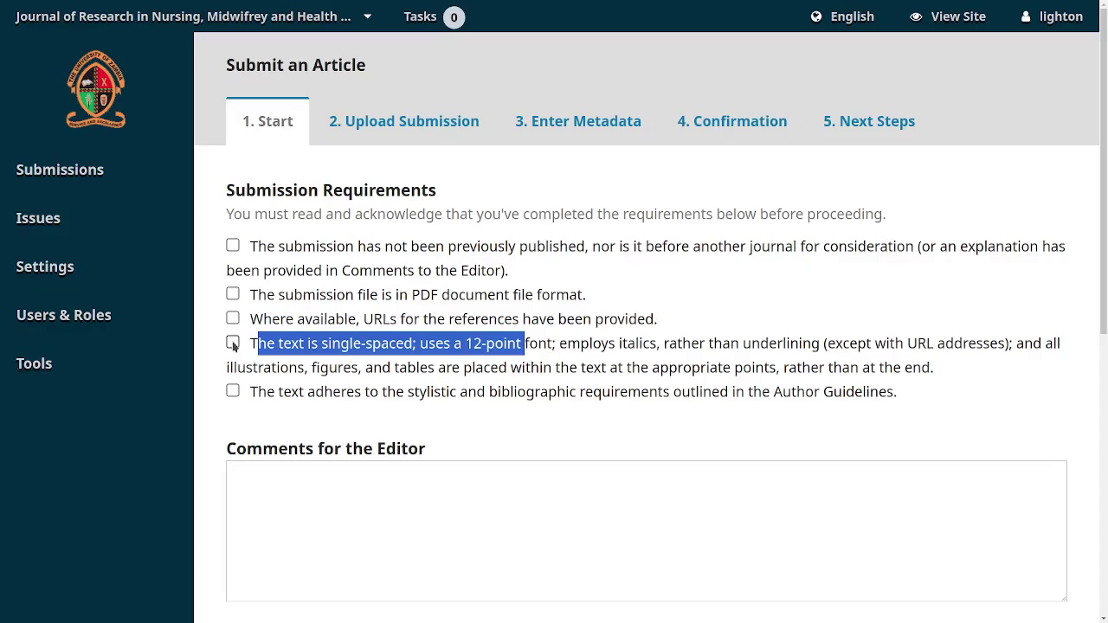
- Acknowledge all five submission requirements for the new article, including the PDF file format
{"action": "left_click", "coordinate": [233, 246]}
{"action": "left_click", "coordinate": [233, 294]}
{"action": "left_click", "coordinate": [233, 318]}
{"action": "left_click", "coordinate": [233, 343]}
{"action": "left_click", "coordinate": [232, 391]}
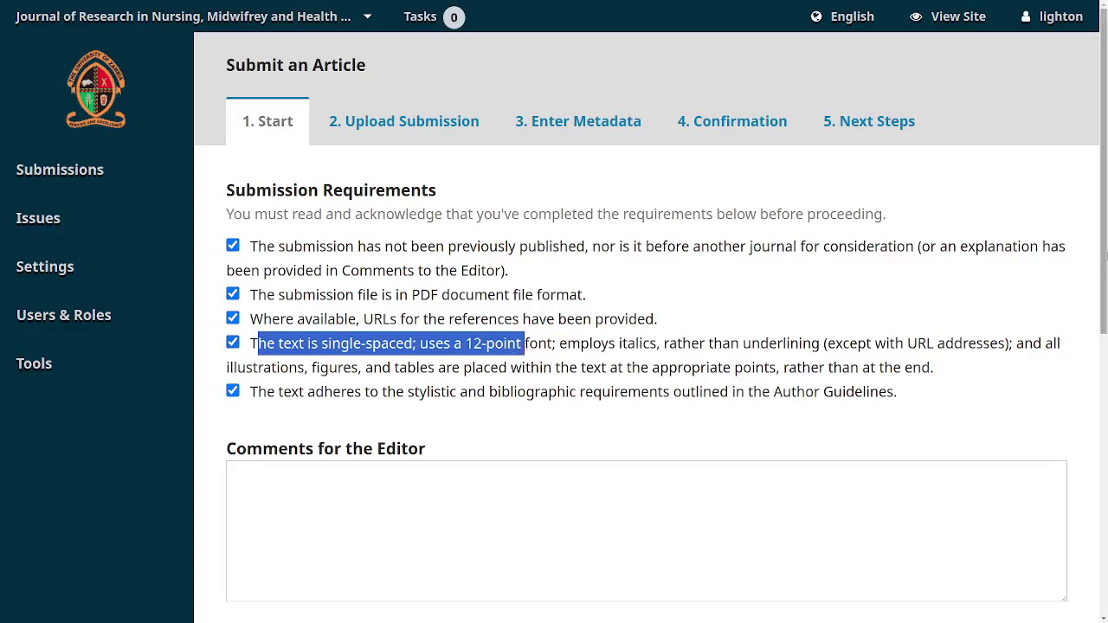
- Leave the comments for the editor empty, save the Start stage and continue to the submission file upload
{"action": "scroll", "coordinate": [1105, 288], "scroll_direction": "down", "scroll_amount": 1}
{"action": "scroll", "coordinate": [1105, 288], "scroll_direction": "down", "scroll_amount": 3}
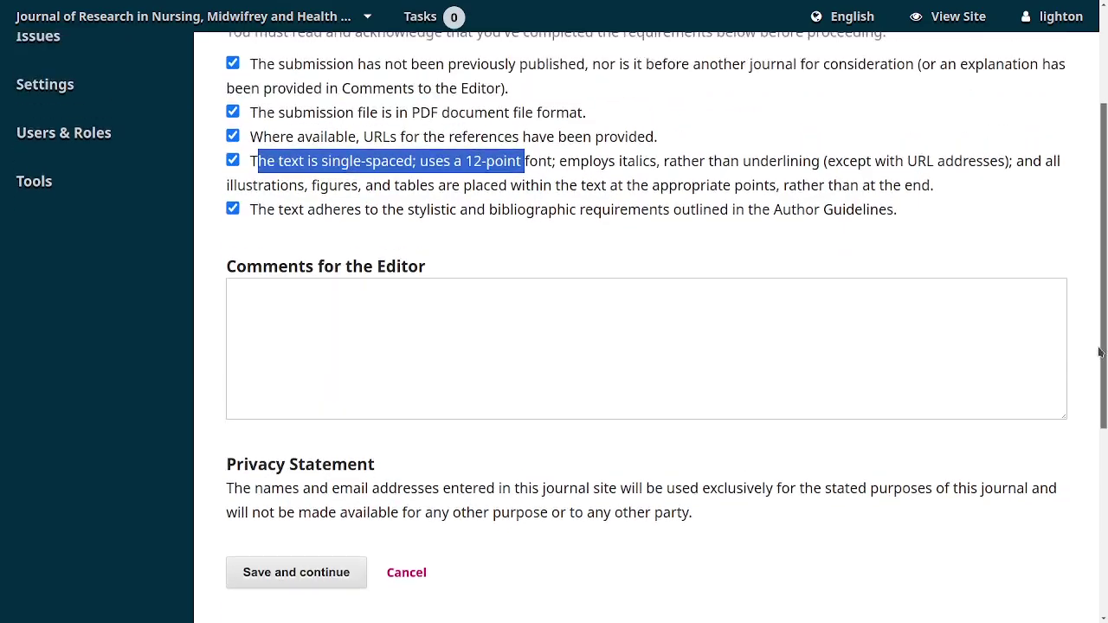
{"action": "left_click", "coordinate": [359, 353]}
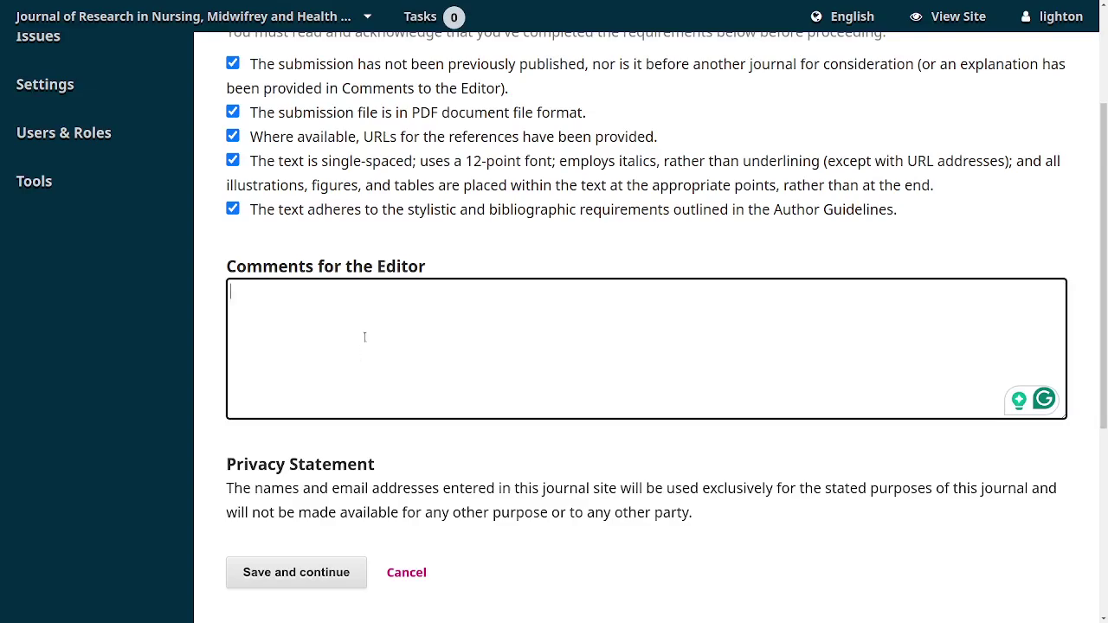
{"action": "scroll", "coordinate": [194, 440], "scroll_direction": "up", "scroll_amount": 2}
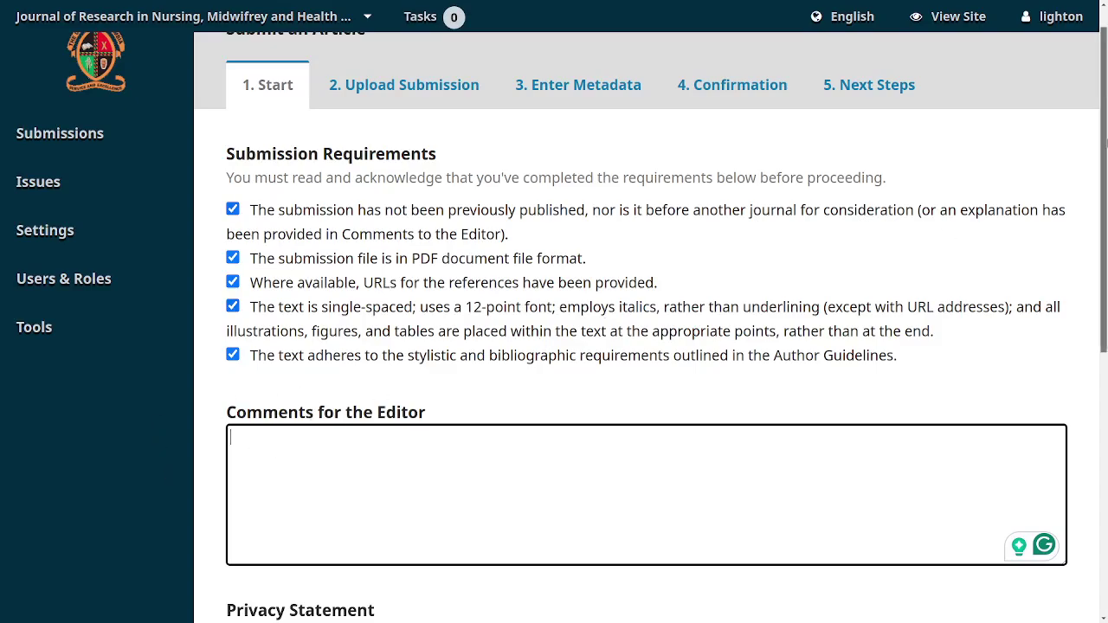
{"action": "scroll", "coordinate": [276, 456], "scroll_direction": "down", "scroll_amount": 1}
{"action": "scroll", "coordinate": [646, 346], "scroll_direction": "down", "scroll_amount": 2}
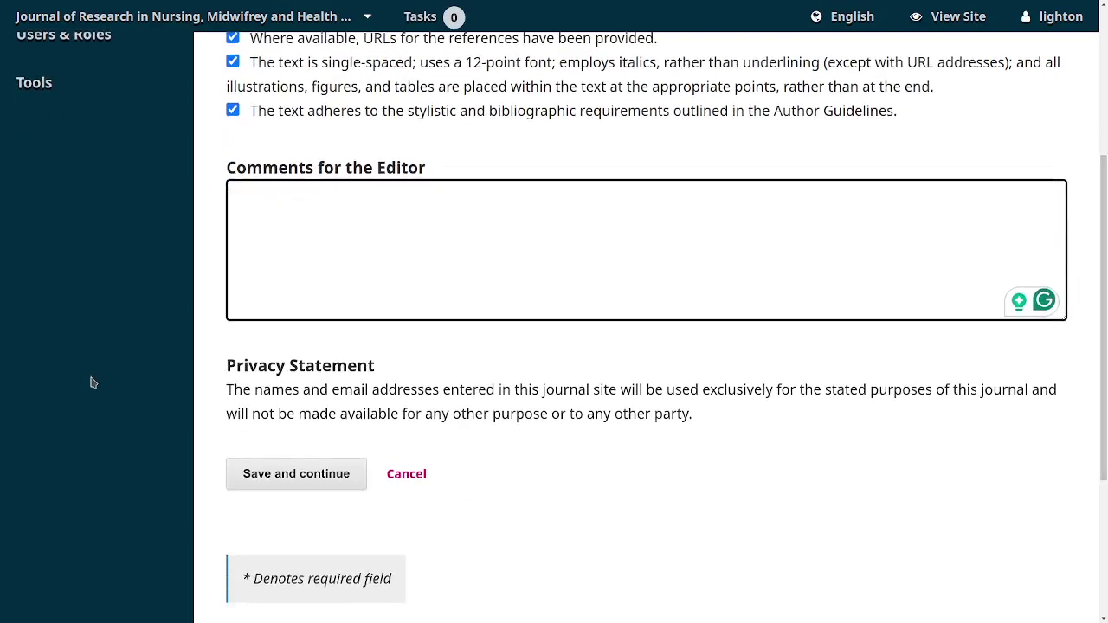
{"action": "left_click", "coordinate": [283, 475]}
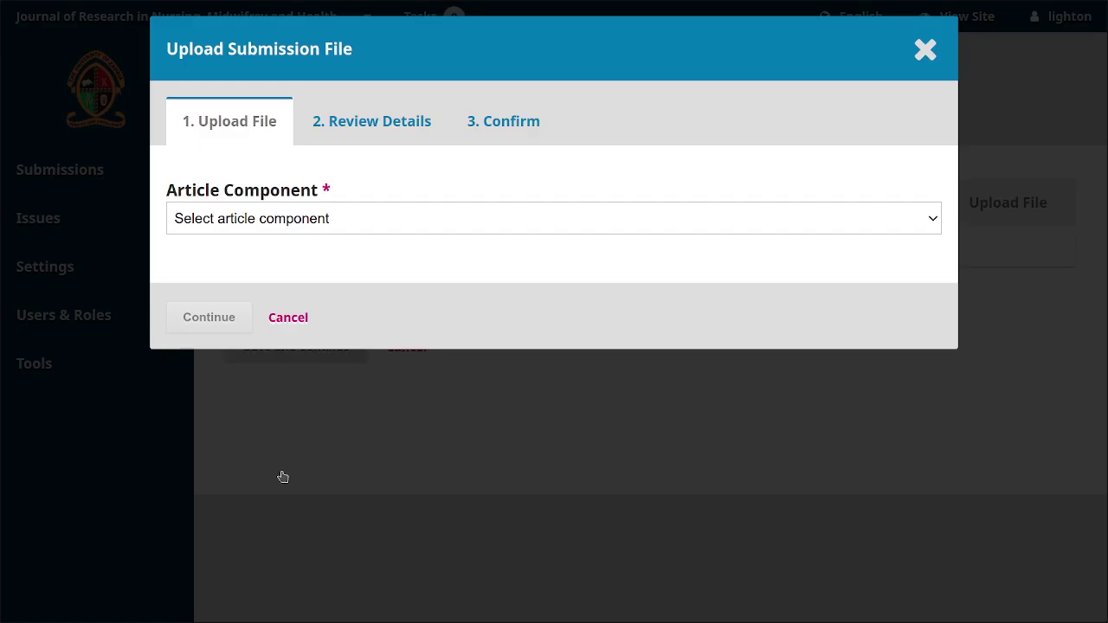
- Try Article Text, Research Instrument and Data Set in turn as the article component of the submission file
{"action": "left_click", "coordinate": [353, 227]}
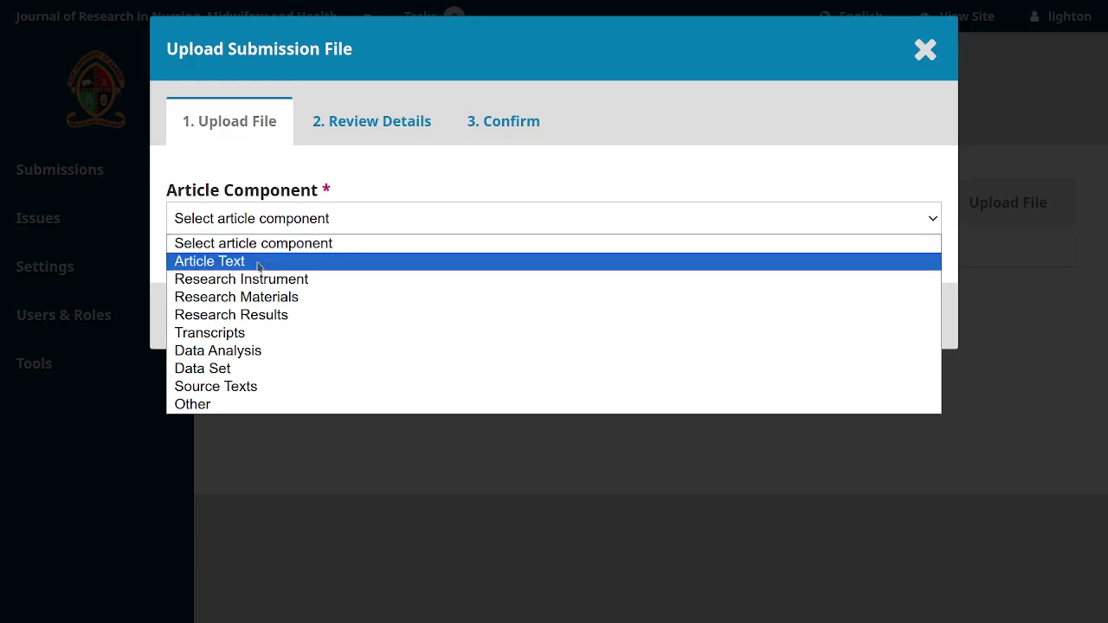
{"action": "left_click", "coordinate": [258, 262]}
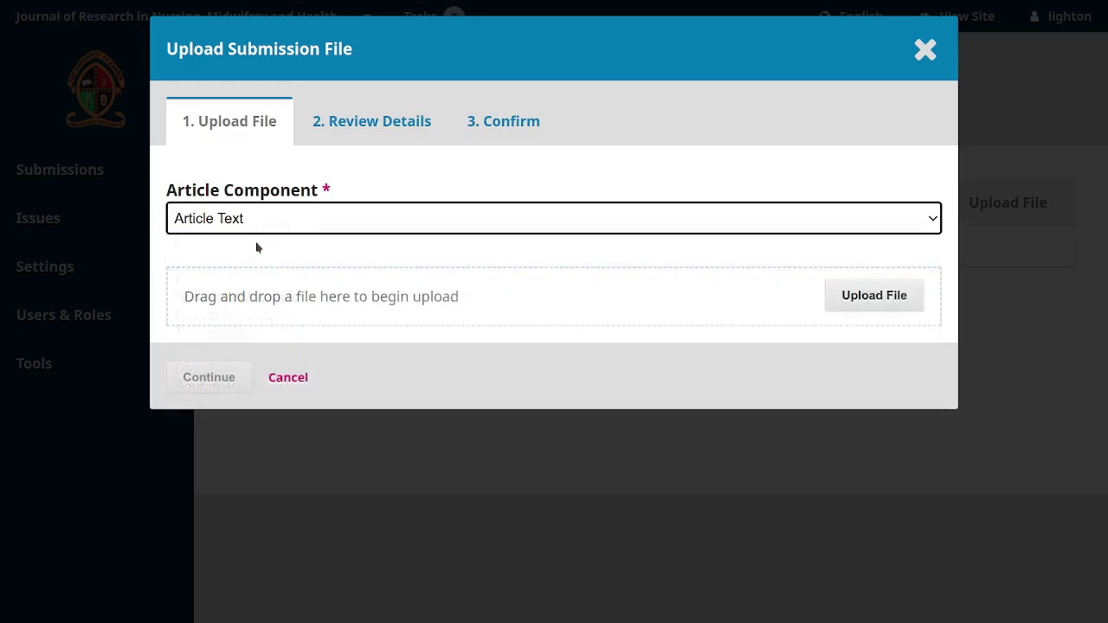
{"action": "left_click", "coordinate": [265, 216]}
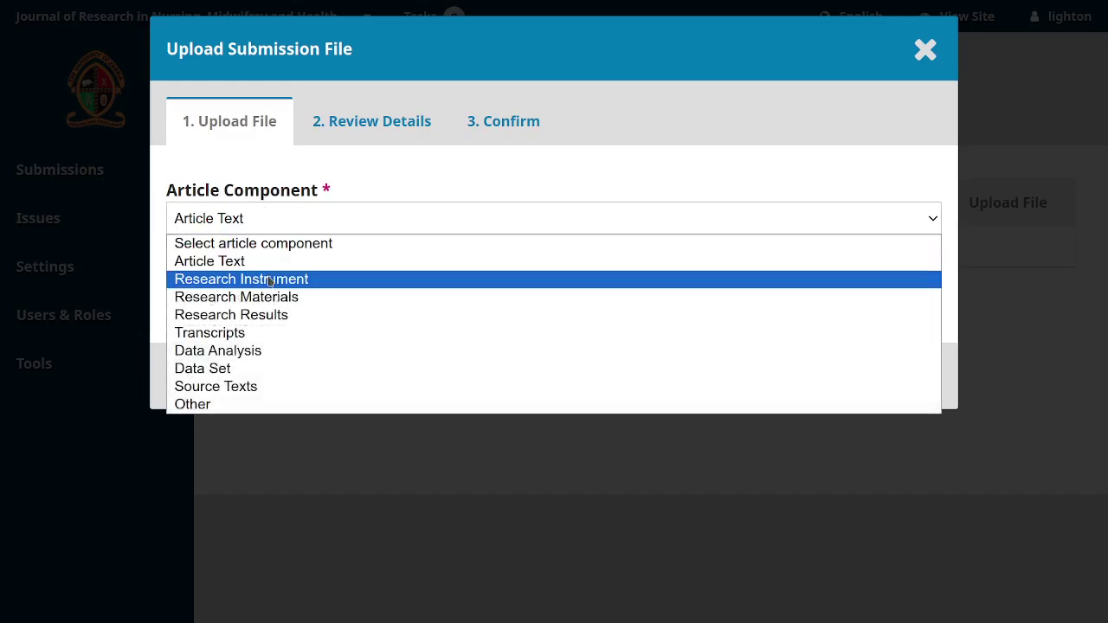
{"action": "left_click", "coordinate": [269, 280]}
{"action": "left_click", "coordinate": [271, 222]}
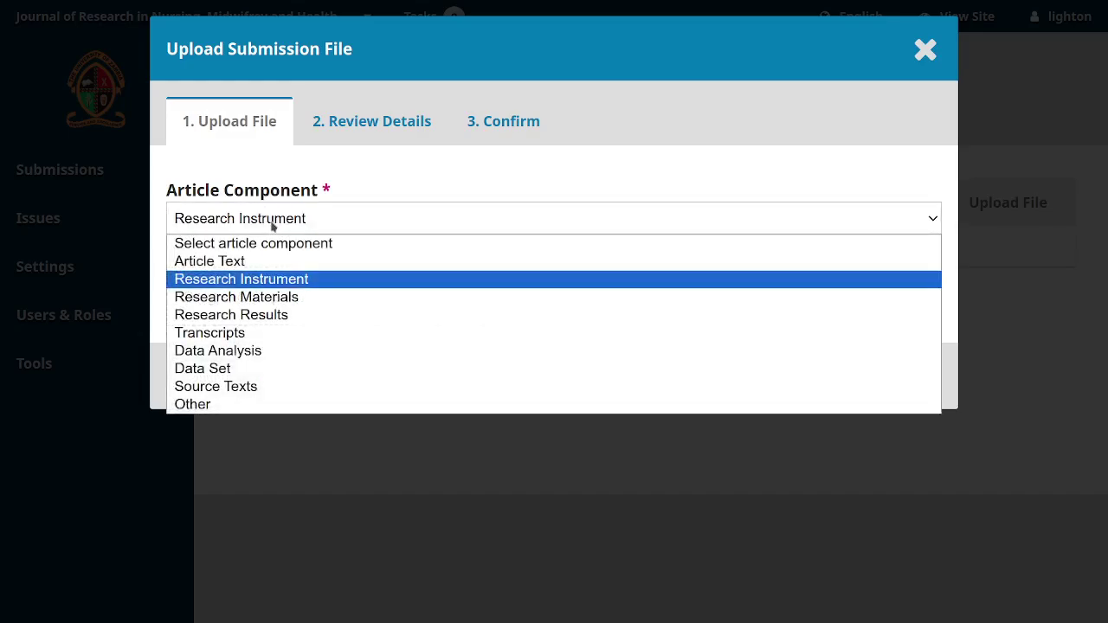
{"action": "left_click", "coordinate": [240, 369]}
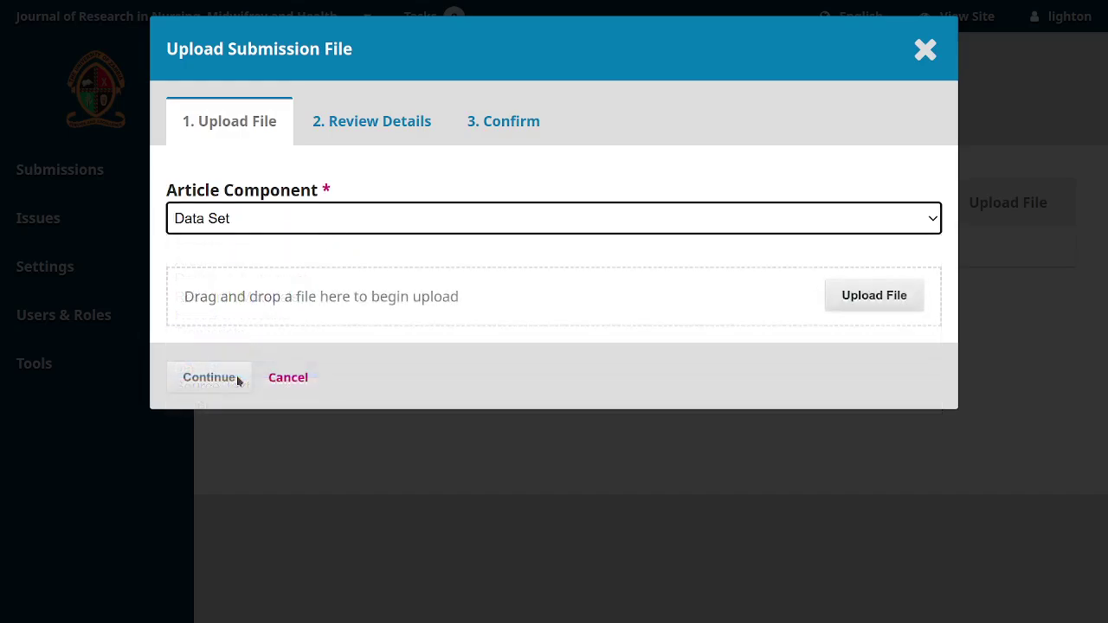
- Try Transcripts, Research Results, Article Text and Data Set in turn as the article component
{"action": "left_click", "coordinate": [247, 227]}
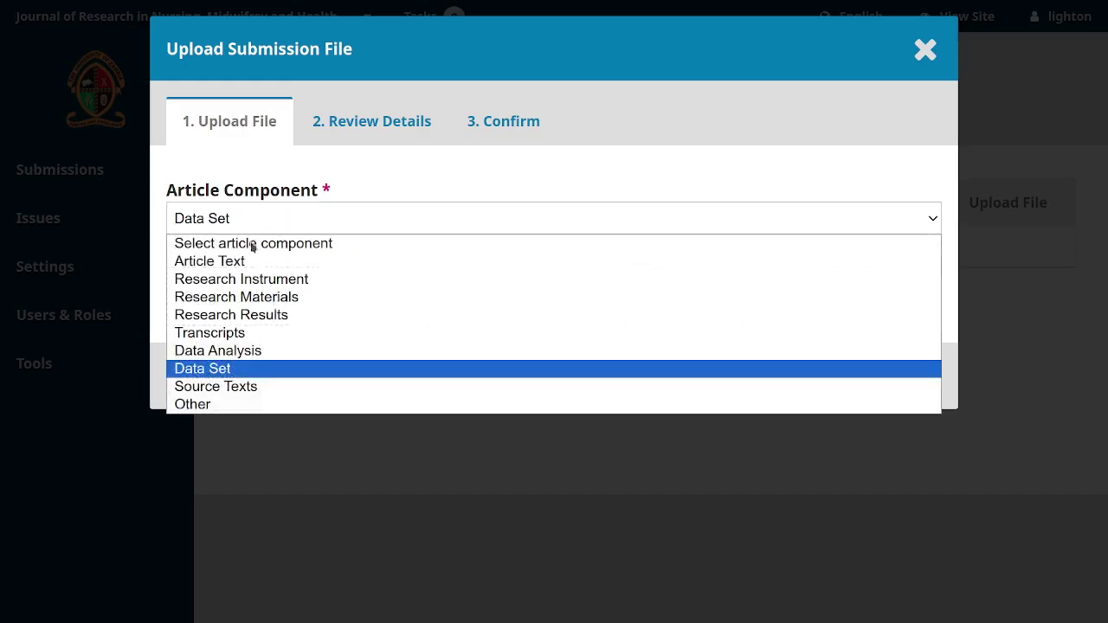
{"action": "left_click", "coordinate": [247, 335]}
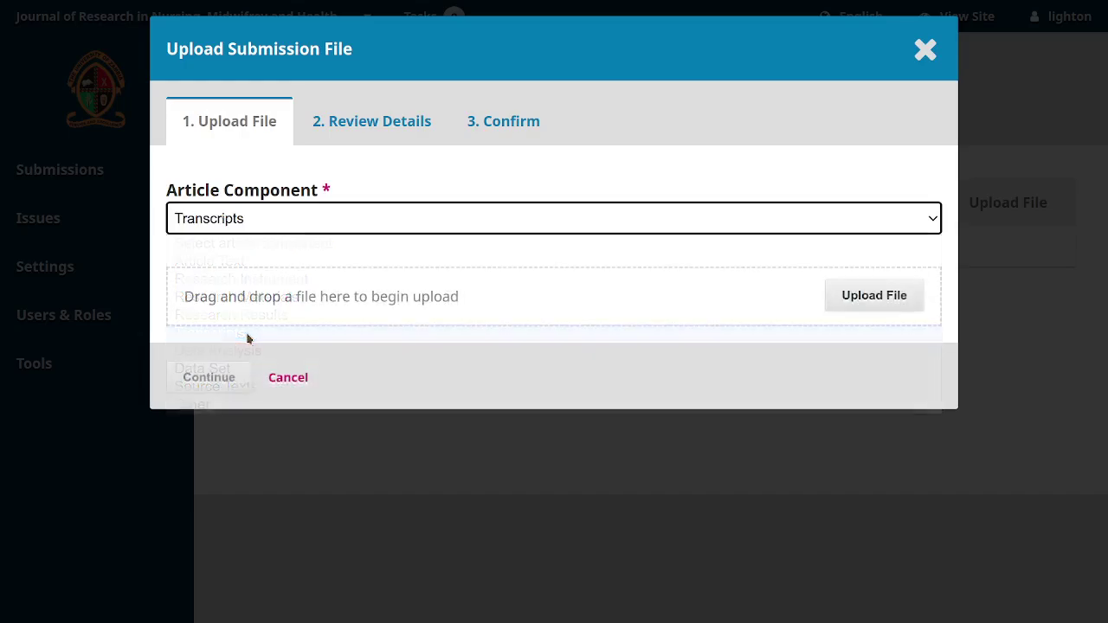
{"action": "left_click", "coordinate": [304, 222]}
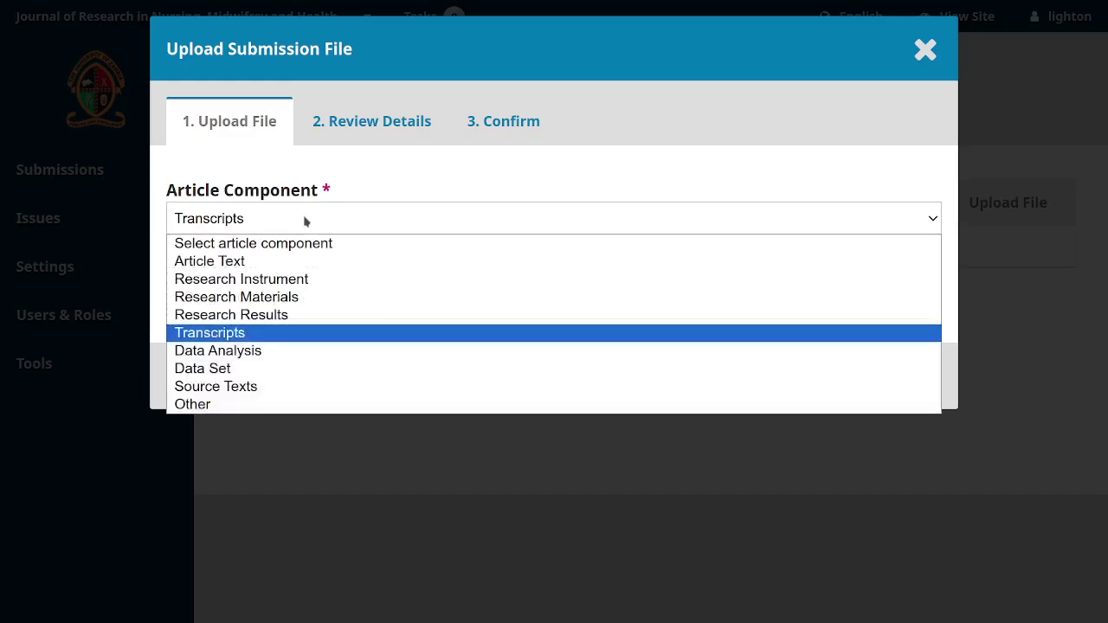
{"action": "left_click", "coordinate": [241, 319]}
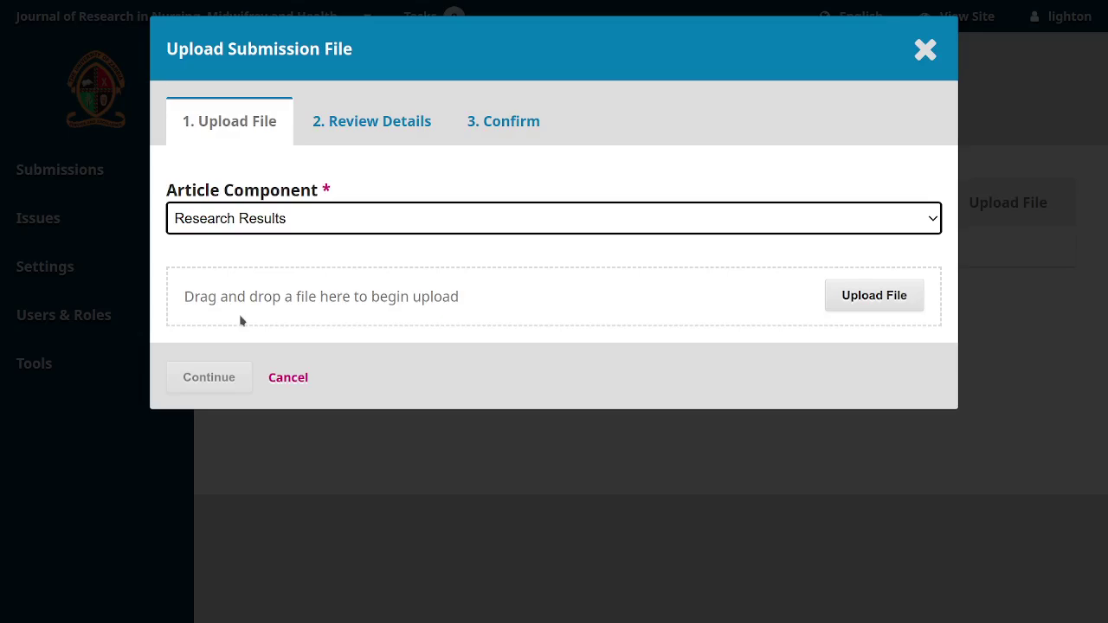
{"action": "left_click", "coordinate": [252, 225]}
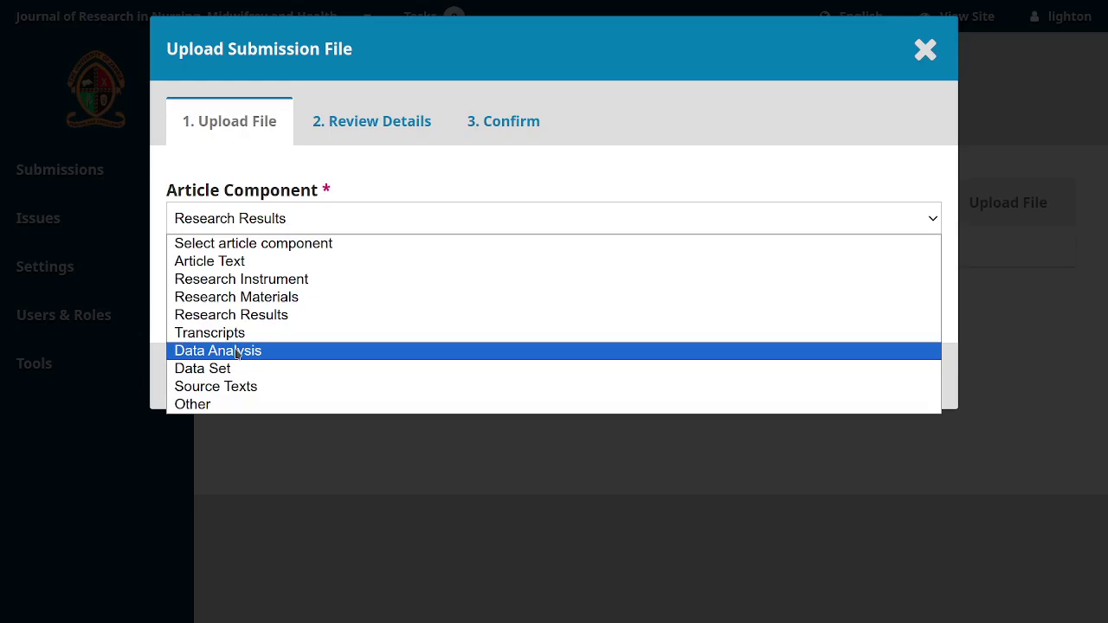
{"action": "left_click", "coordinate": [253, 263]}
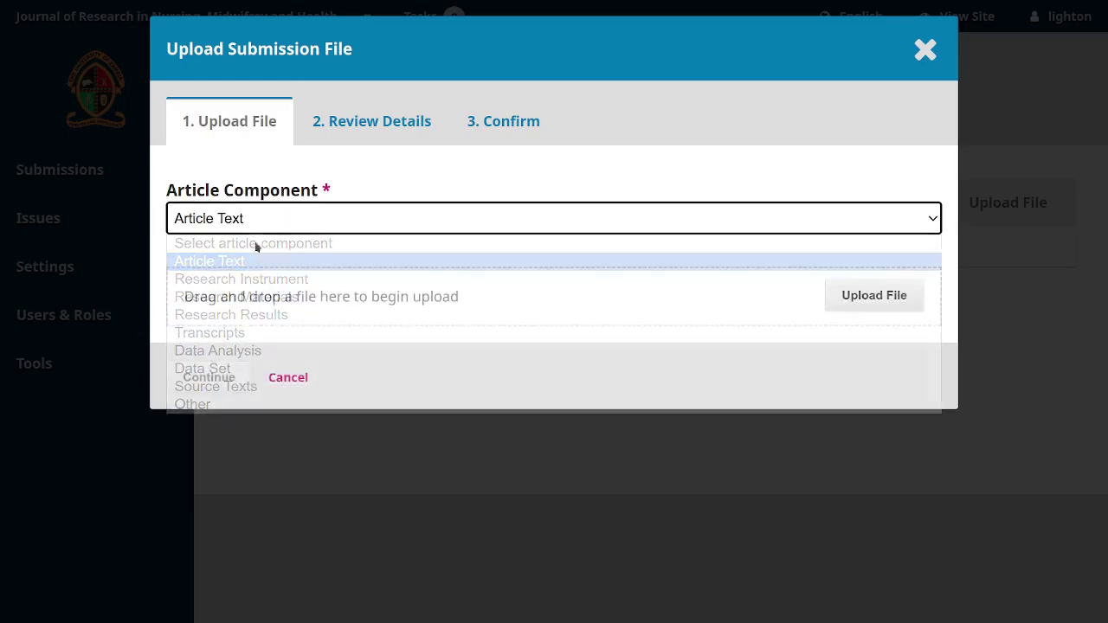
{"action": "left_click", "coordinate": [228, 221]}
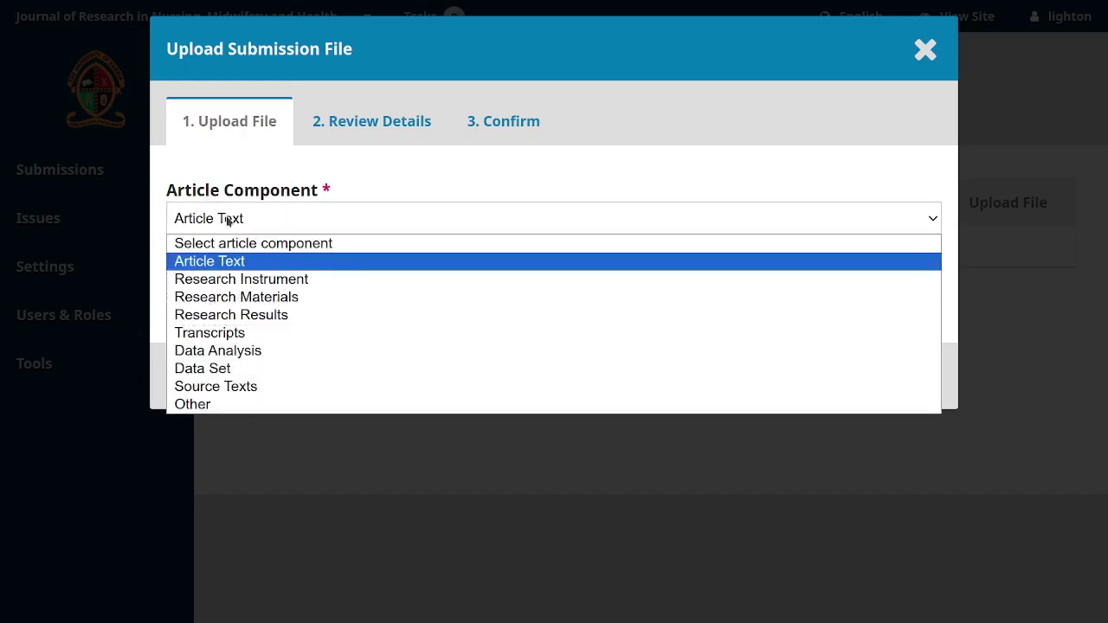
{"action": "left_click", "coordinate": [213, 370]}
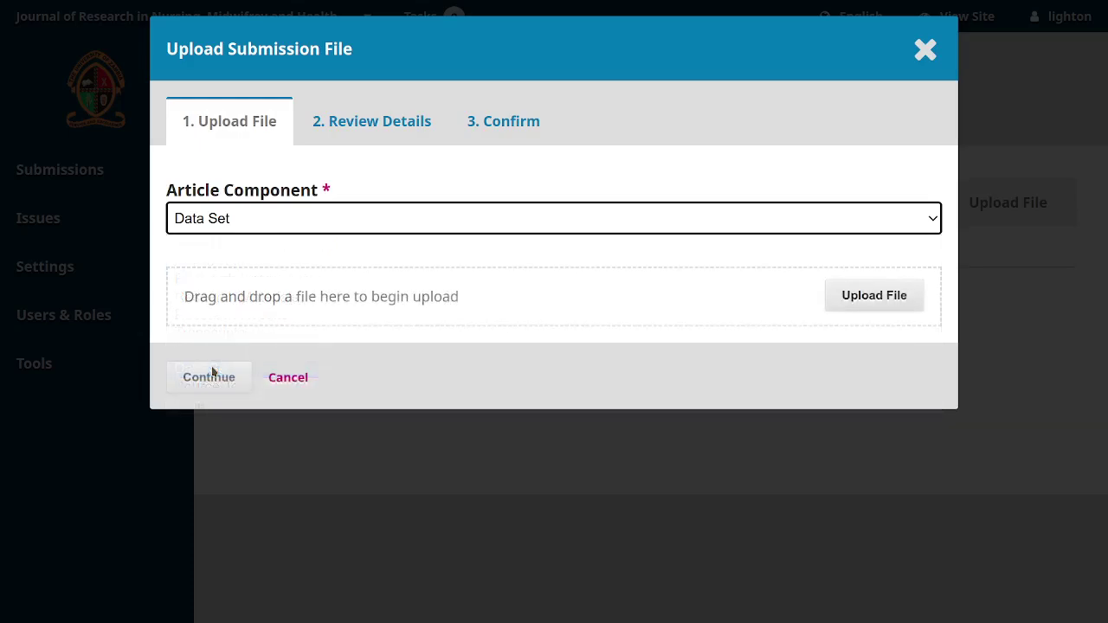
- Set the article component to Article Text and upload talks-unza24-electronic_publishing_using_ojs-16_9.pdf from the Downloads folder
{"action": "left_click", "coordinate": [252, 221]}
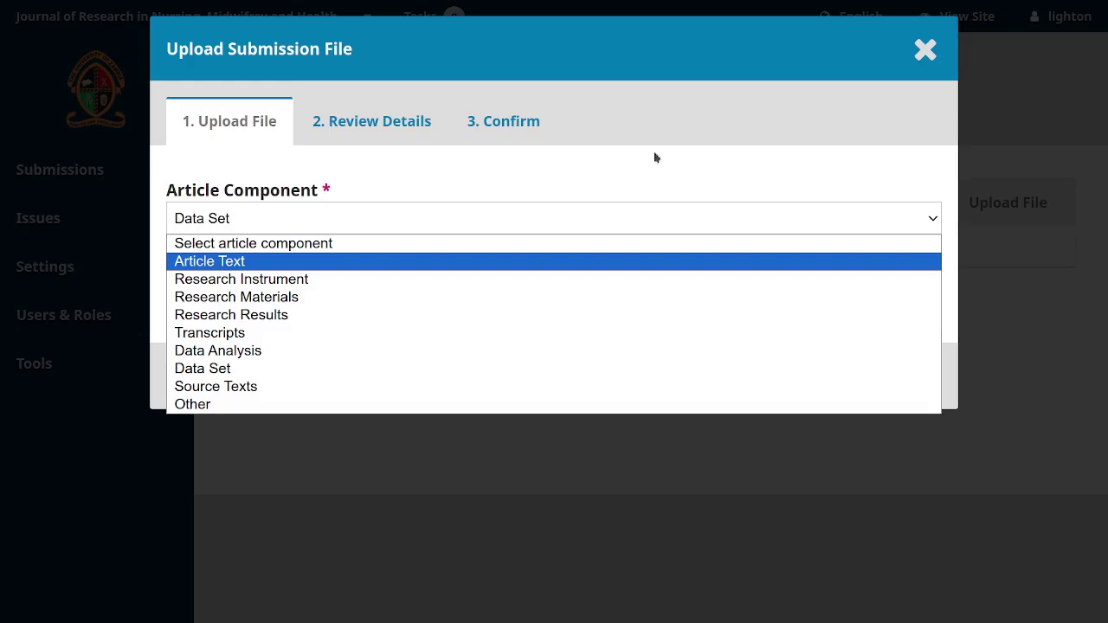
{"action": "left_click", "coordinate": [260, 263]}
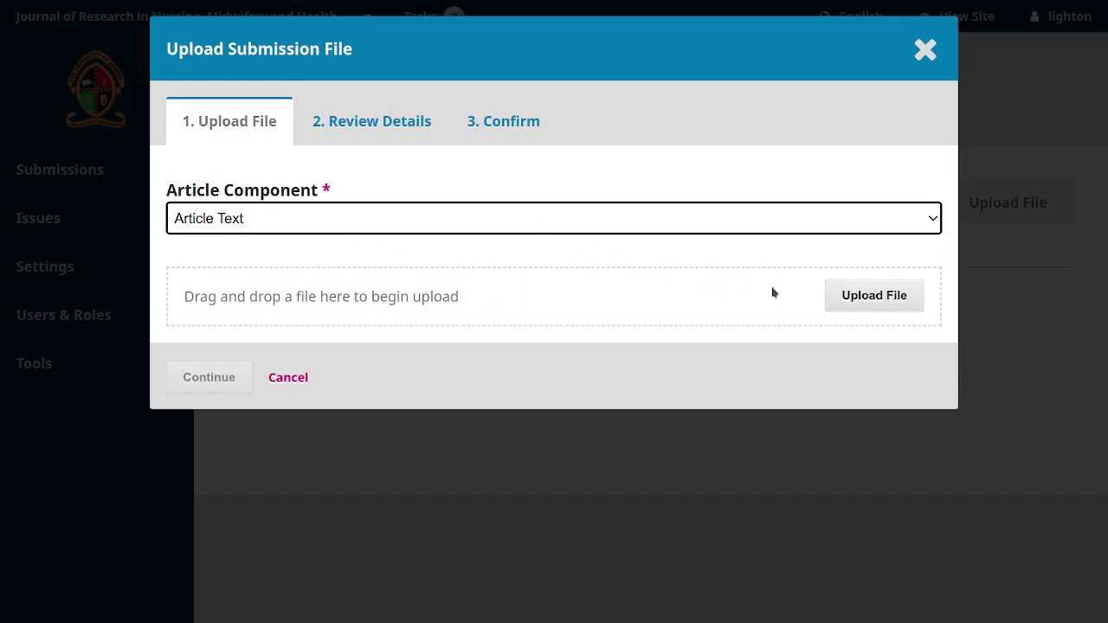
{"action": "left_click", "coordinate": [867, 300]}
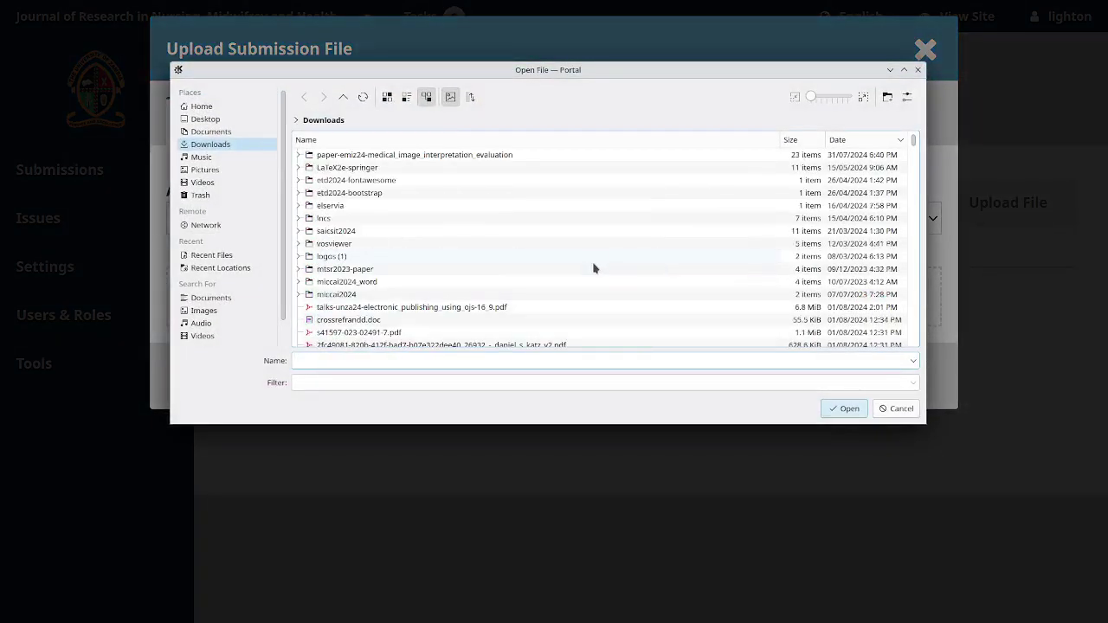
{"action": "left_click", "coordinate": [417, 308]}
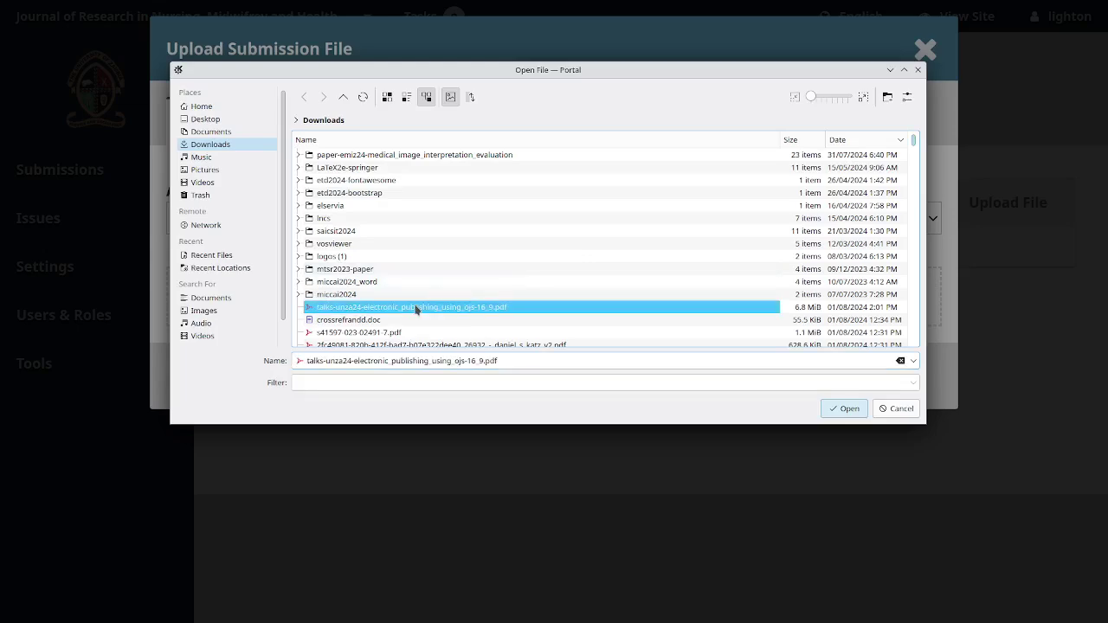
{"action": "left_click", "coordinate": [828, 410]}
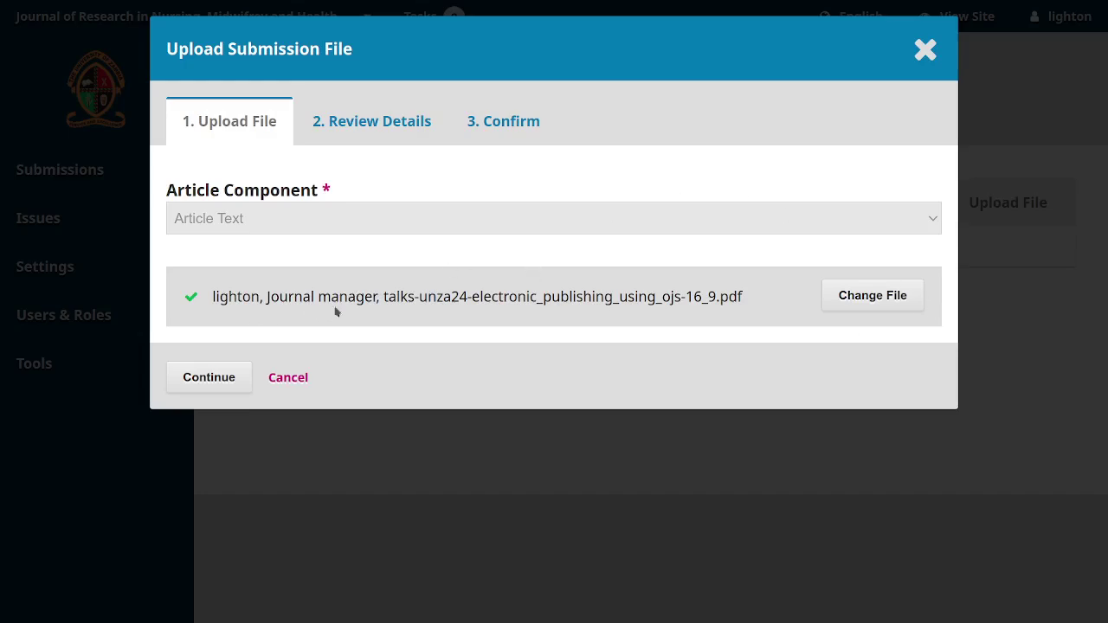
- Continue to the review of the uploaded file's details and highlight its file name
{"action": "left_click", "coordinate": [198, 378]}
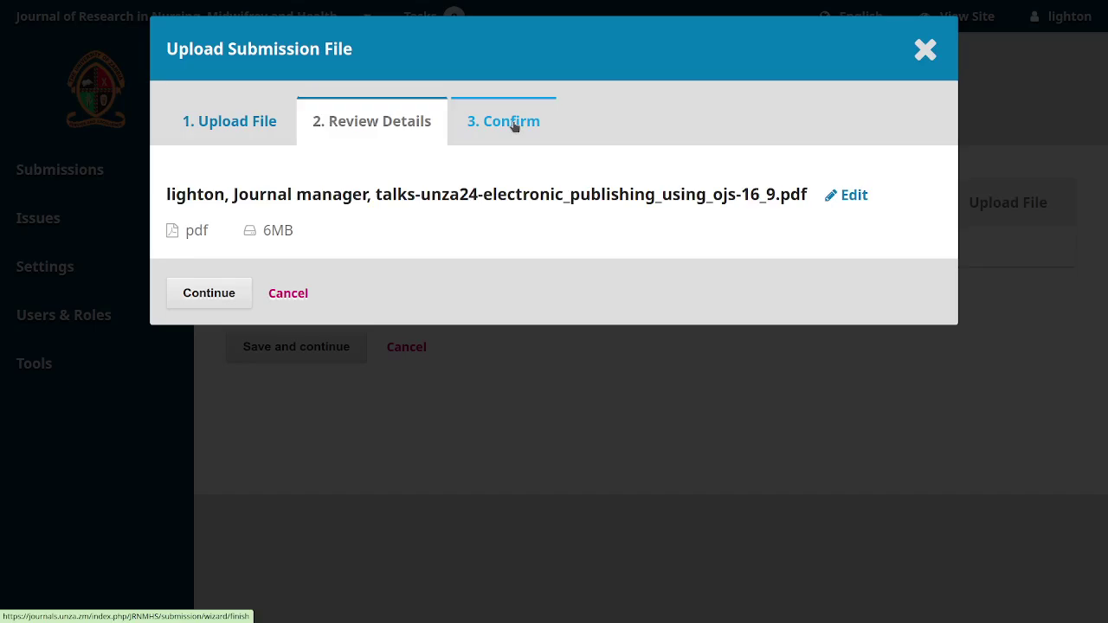
{"action": "triple_click", "coordinate": [483, 195]}
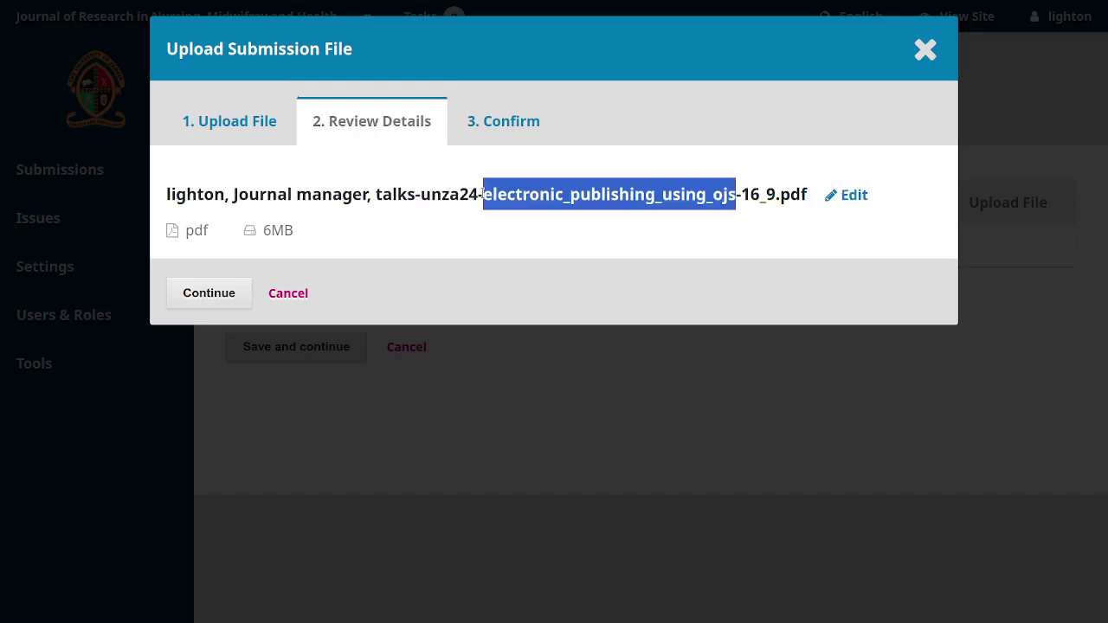
{"action": "triple_click", "coordinate": [484, 196]}
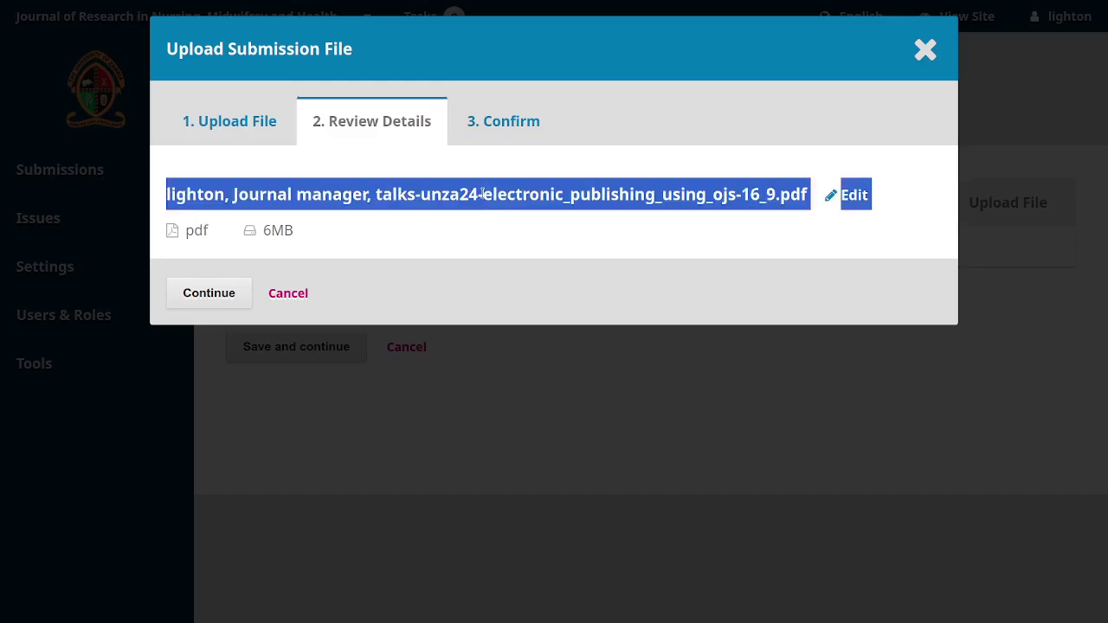
{"action": "left_click", "coordinate": [510, 200]}
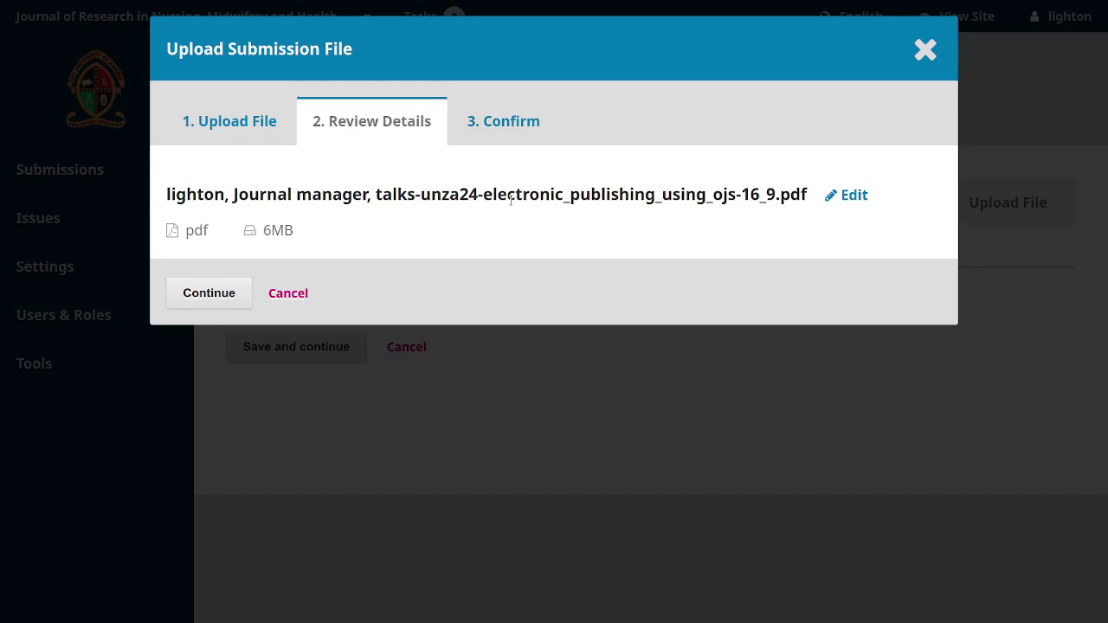
- Open the uploaded file's name for editing, accept the file details and complete the upload
{"action": "left_click", "coordinate": [849, 196]}
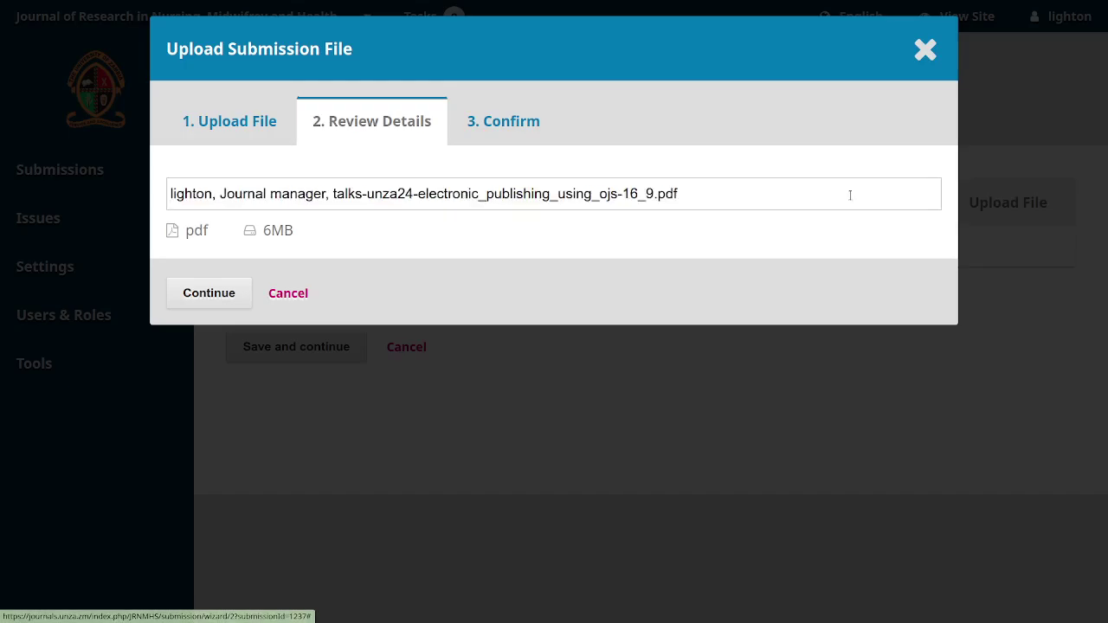
{"action": "left_click", "coordinate": [208, 294]}
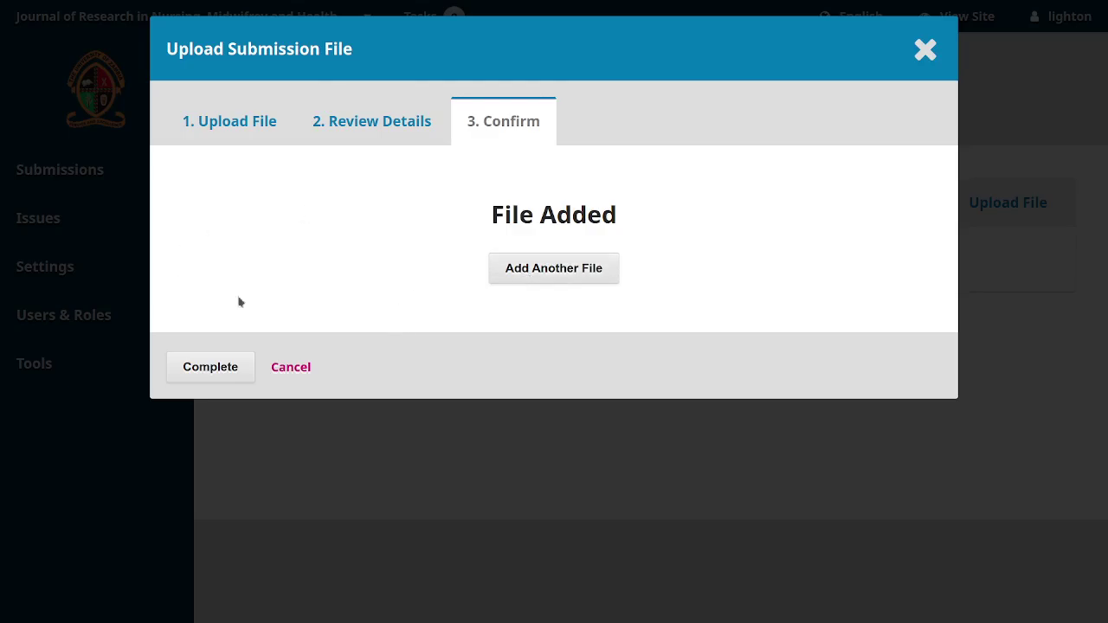
{"action": "left_click", "coordinate": [221, 367]}
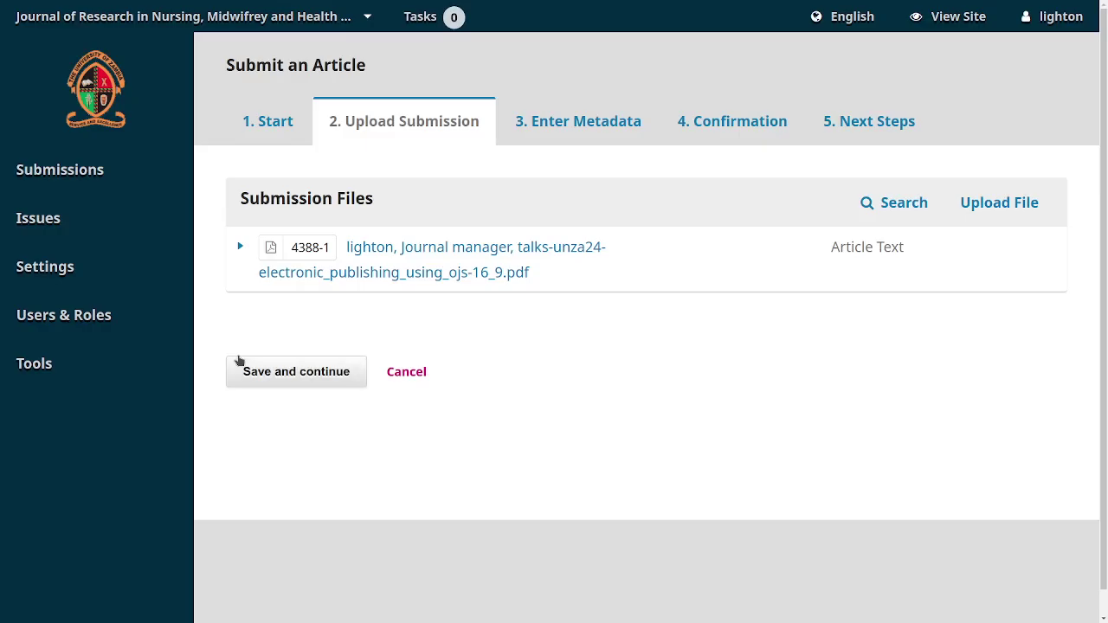
- Switch to the Google Meet call to check its in-call messages and return to the article submission
{"action": "key", "text": "alt+Tab"}
{"action": "key", "text": "alt+Tab"}
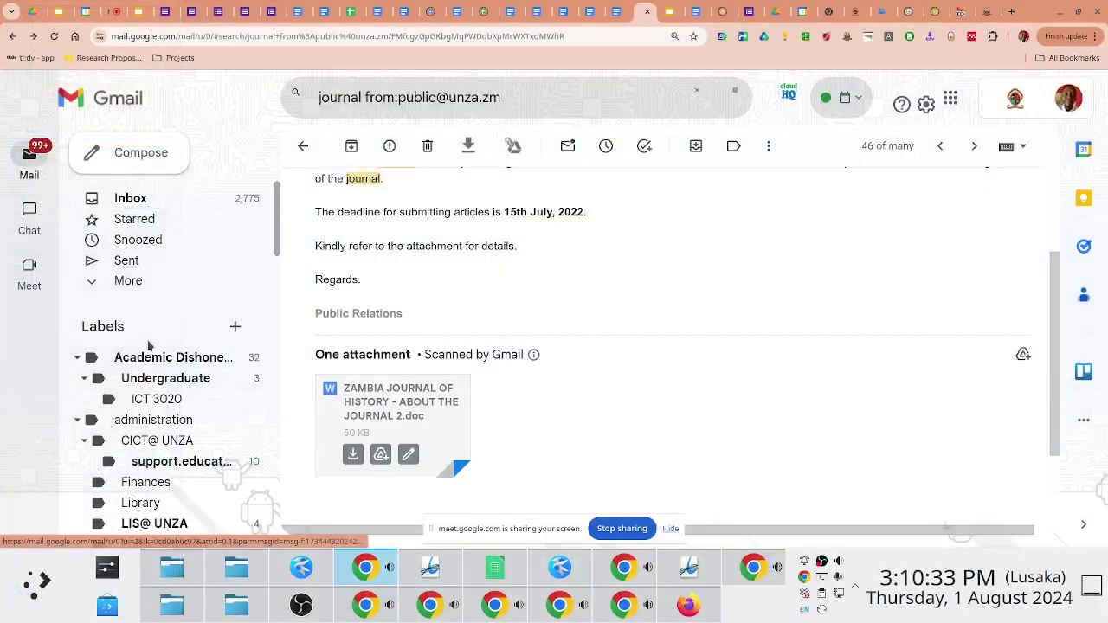
{"action": "left_click", "coordinate": [104, 14]}
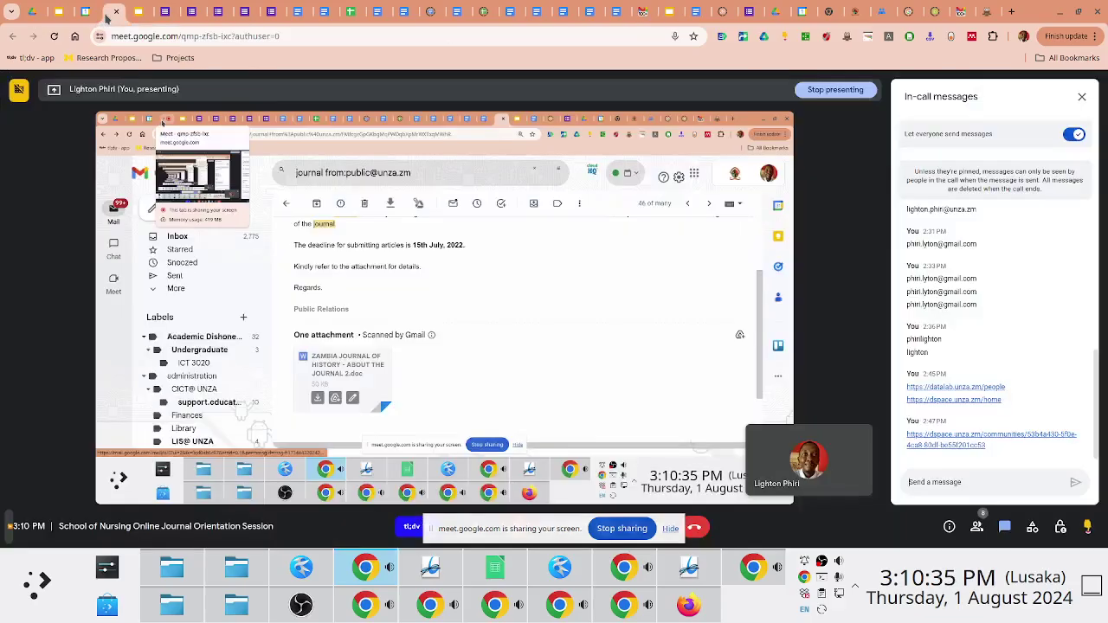
{"action": "key", "text": "alt+Tab"}
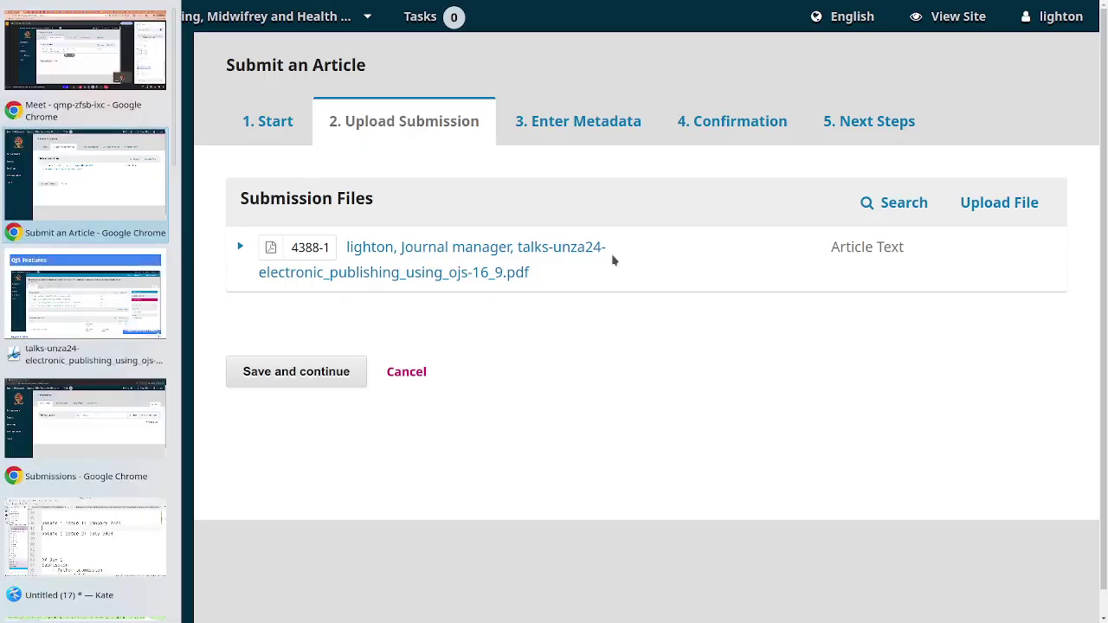